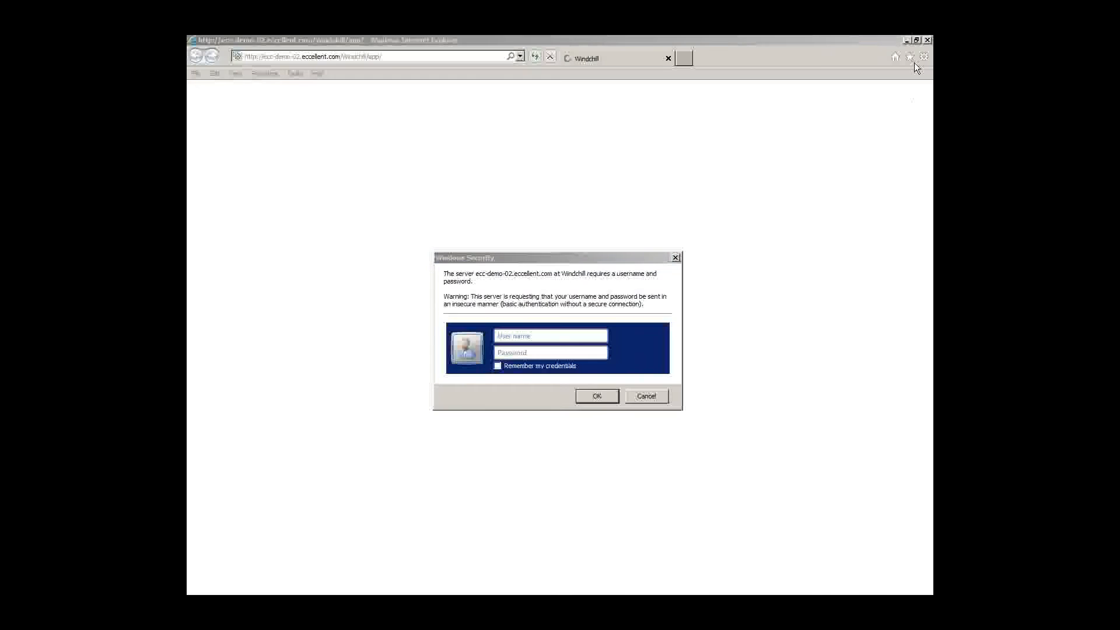
Step: Sign in to Windchill with the organization administrator username and password
text(orgadmin)
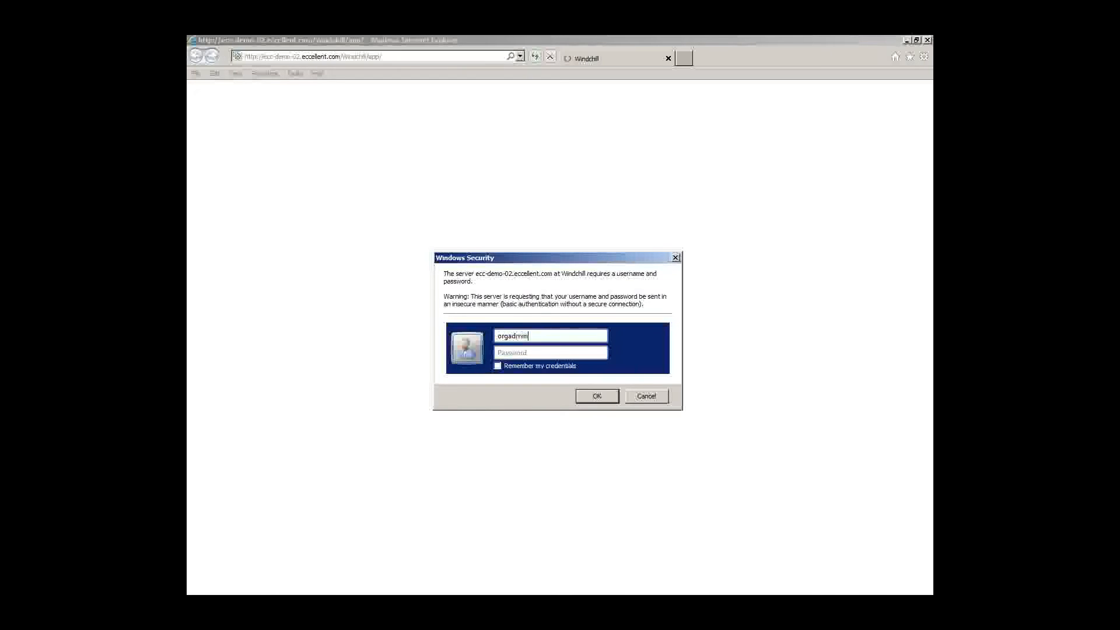
key(Tab)
text(••••••)
key(Return)
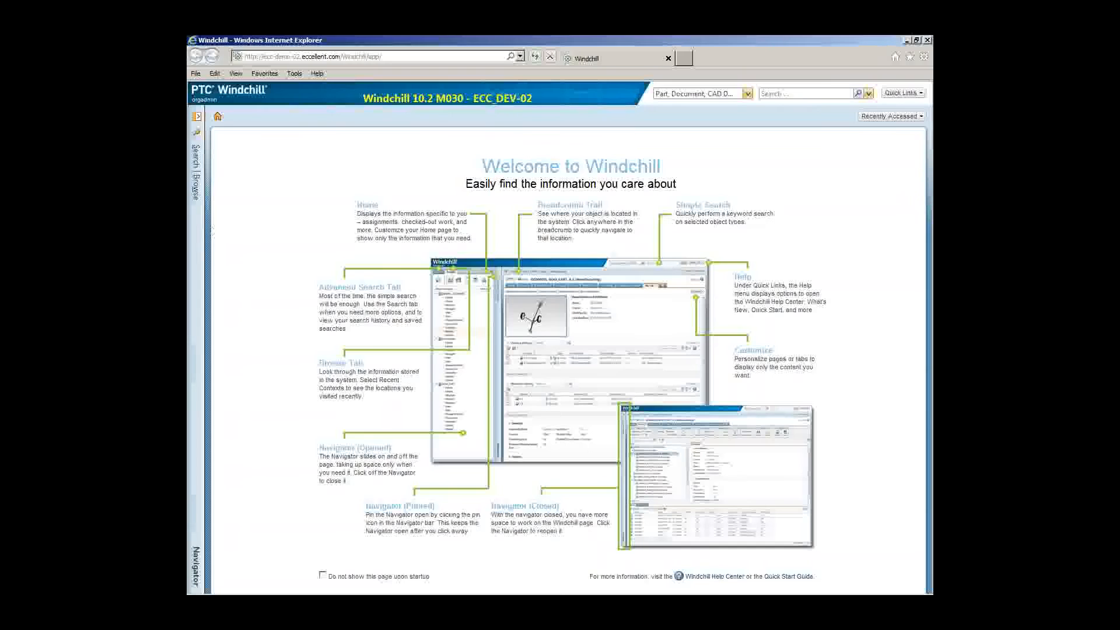
Step: Browse Recent Suppliers in the Navigator to reach the Supplier List and start a new supplier
click(197, 231)
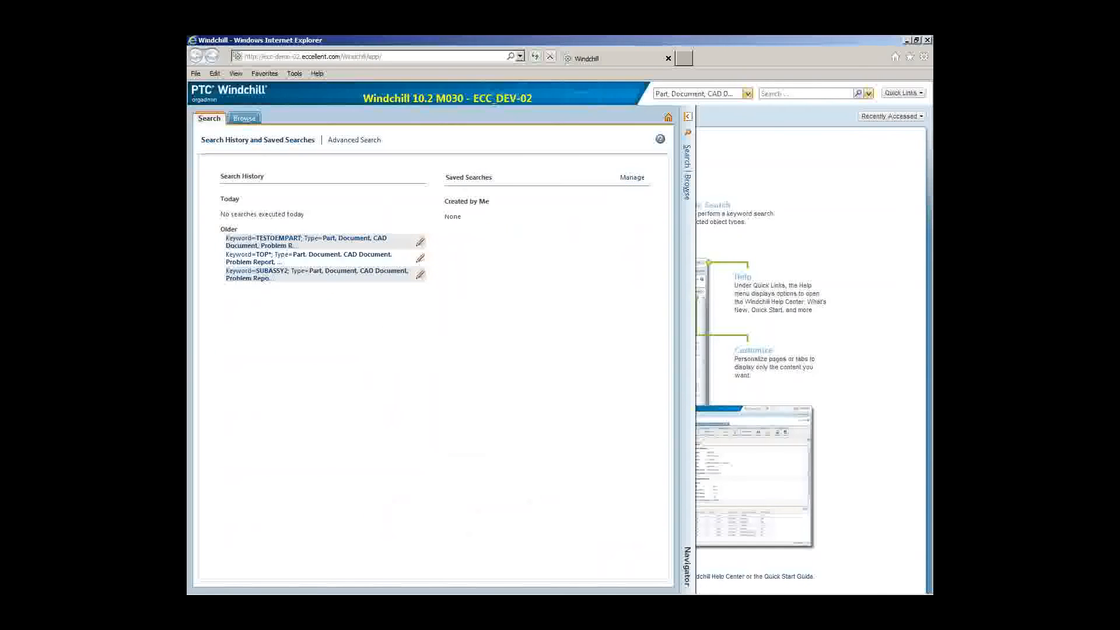
click(245, 119)
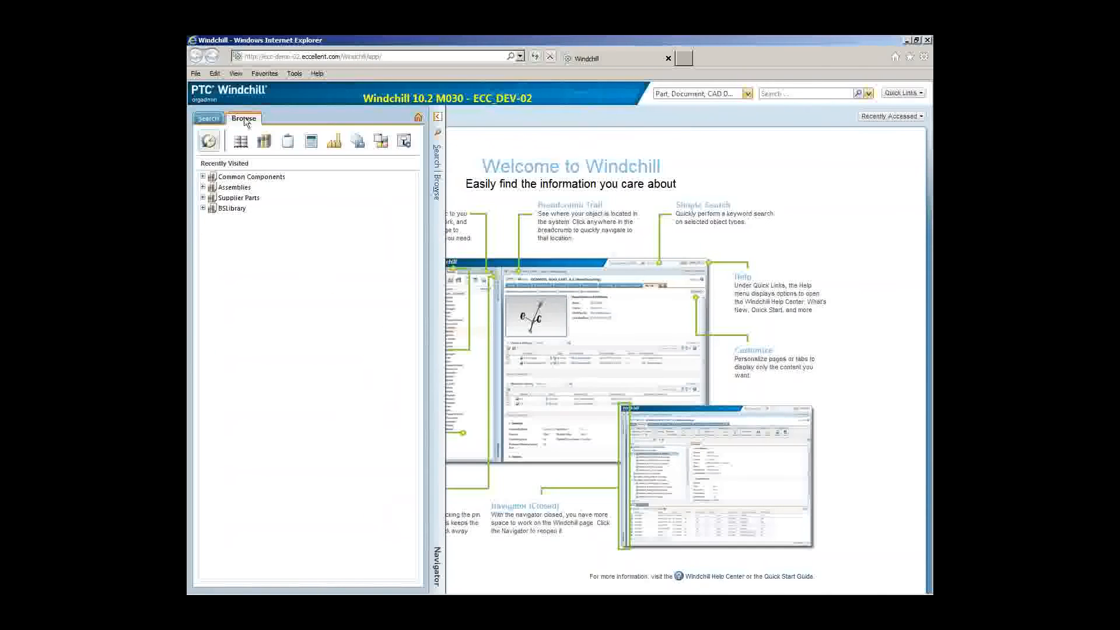
click(337, 147)
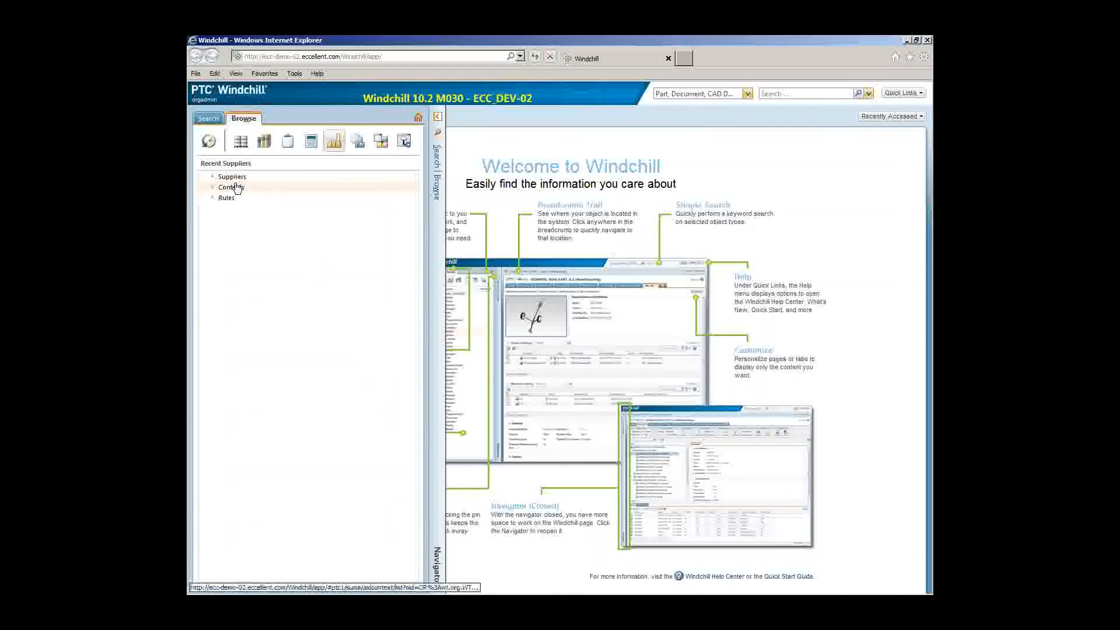
click(232, 178)
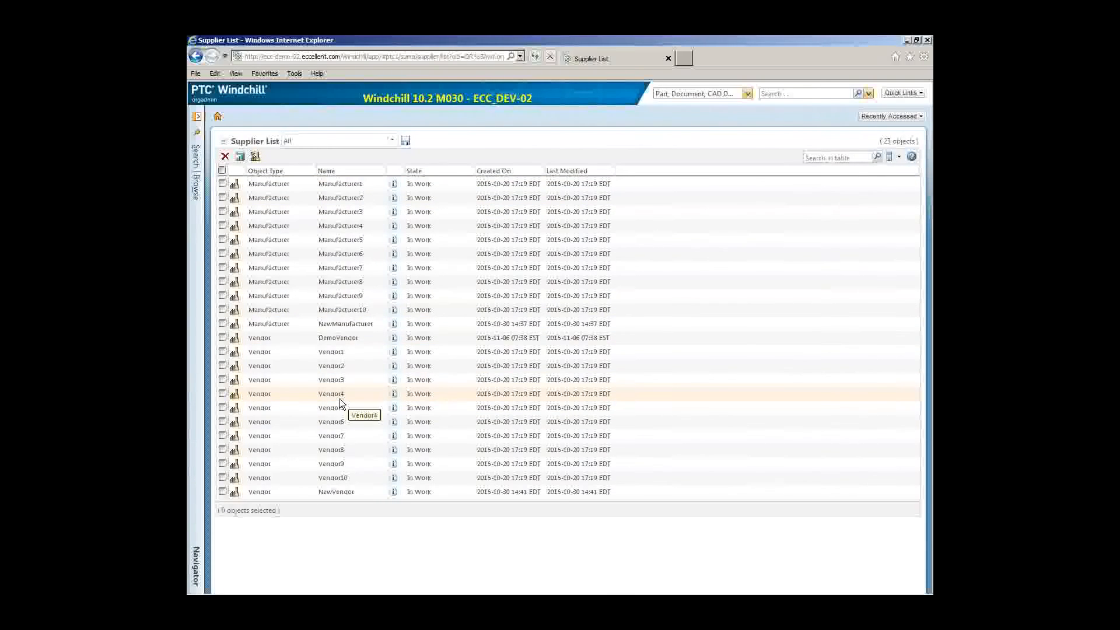
click(256, 158)
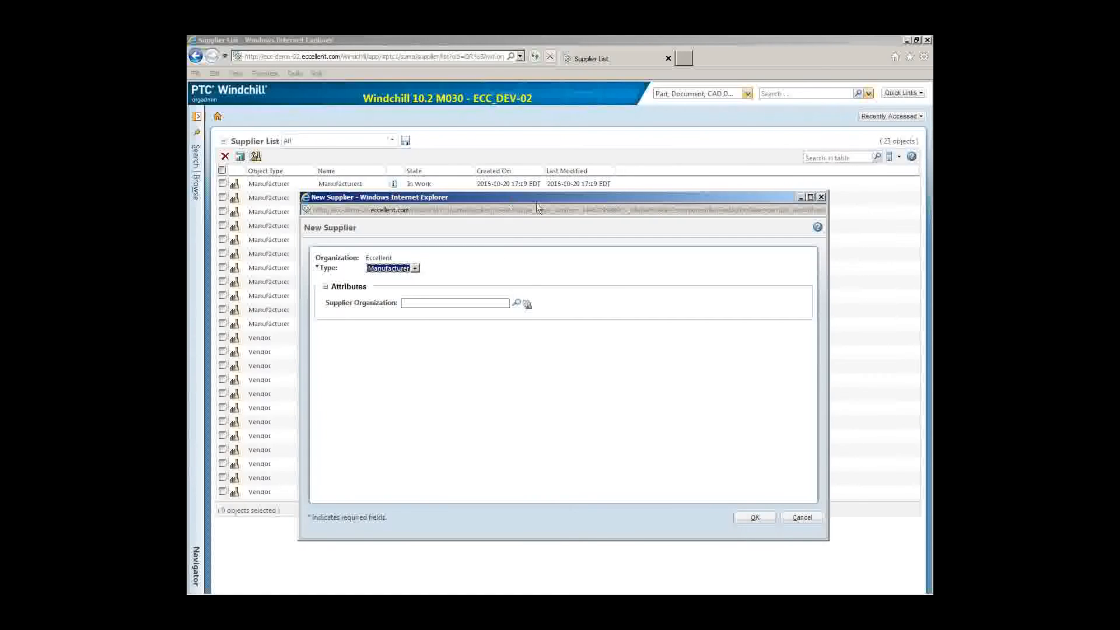
Step: Move the New Supplier window slightly aside
drag(507, 199, 537, 205)
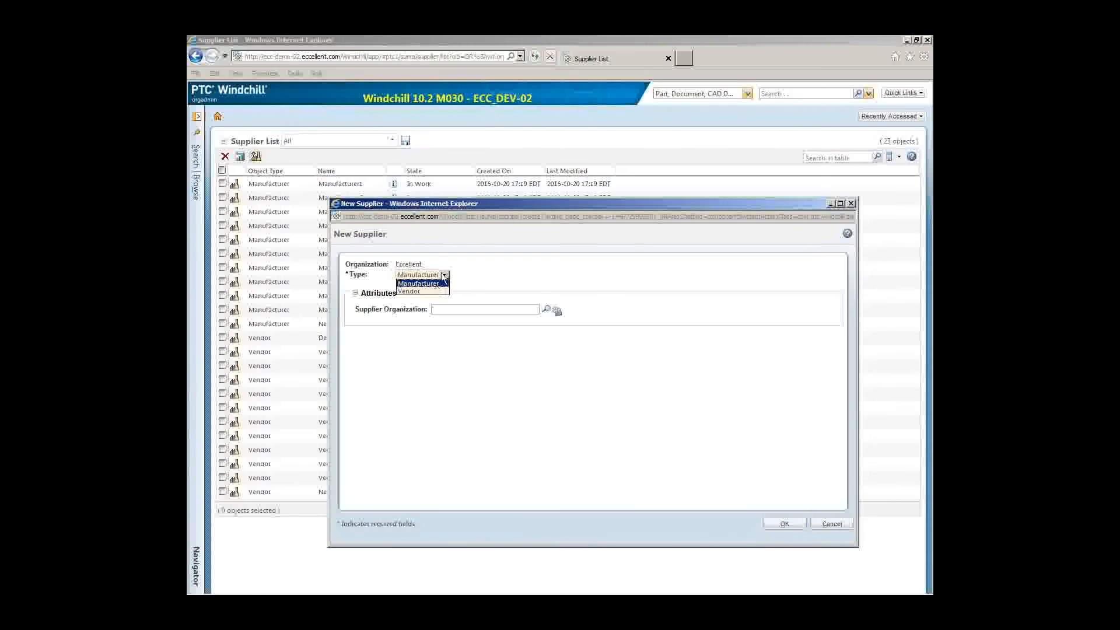
Step: Create a Manufacturer supplier for the DemoManufacturer organization and open its details page
click(436, 284)
click(516, 311)
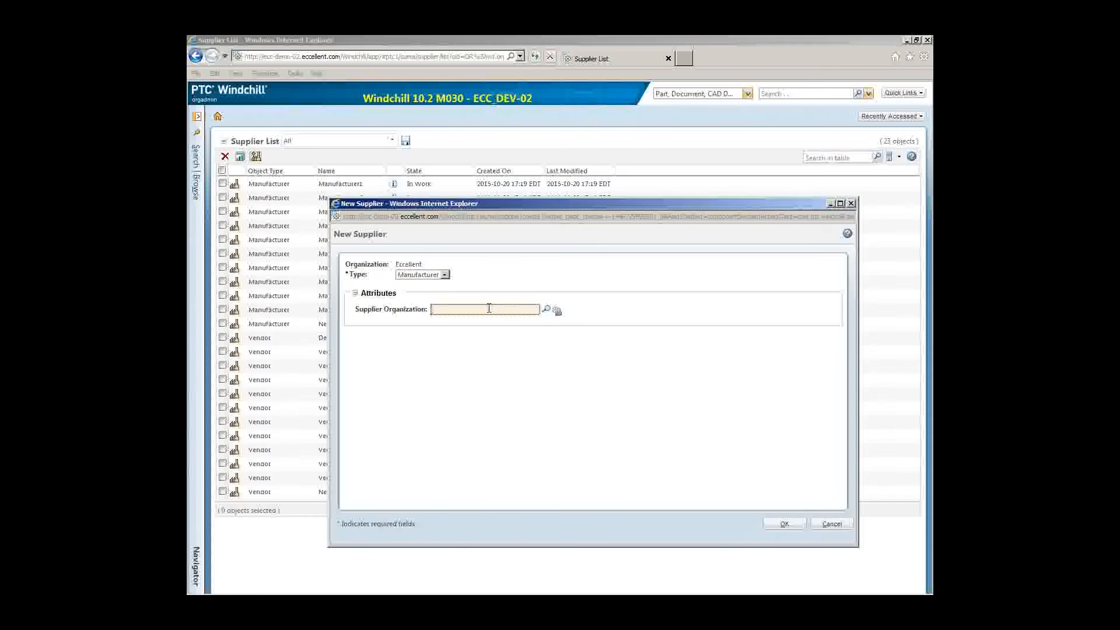
text(Dem)
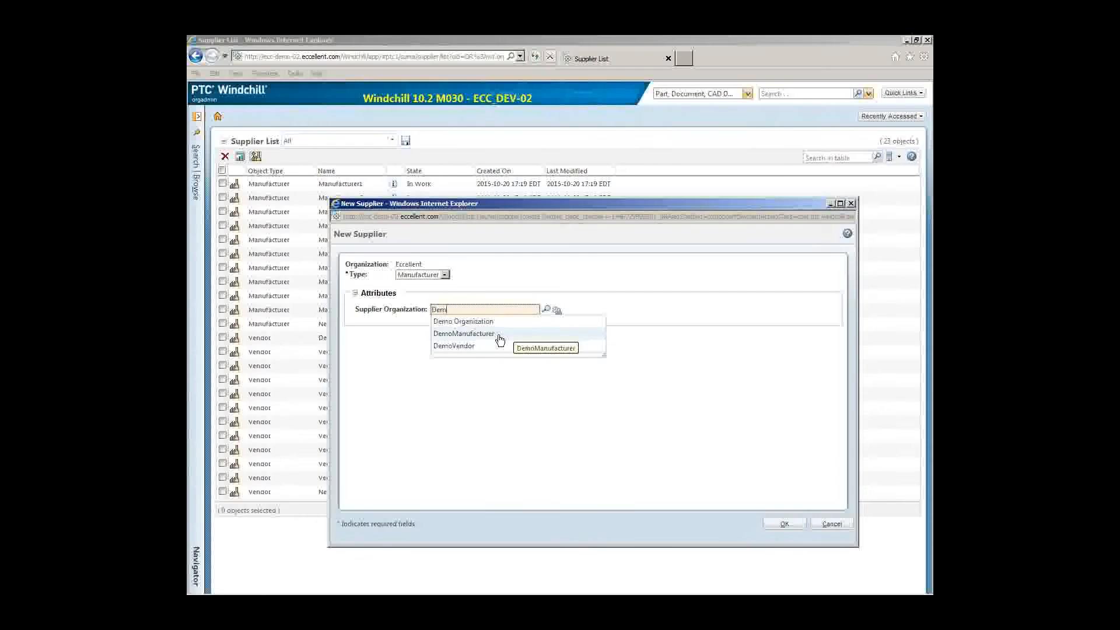
click(500, 336)
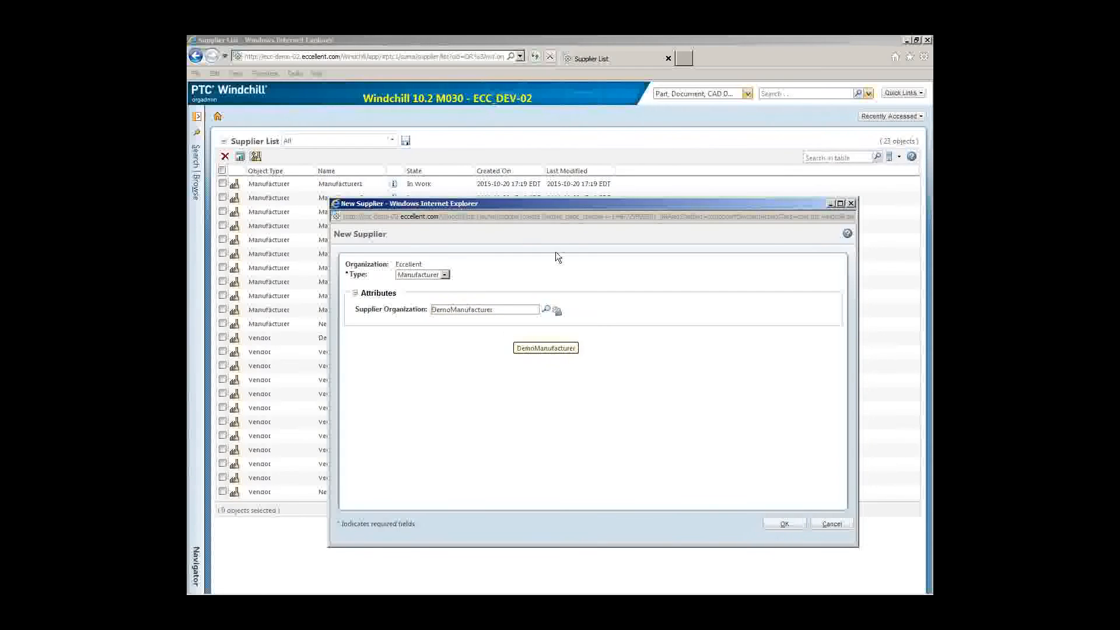
drag(555, 203, 618, 176)
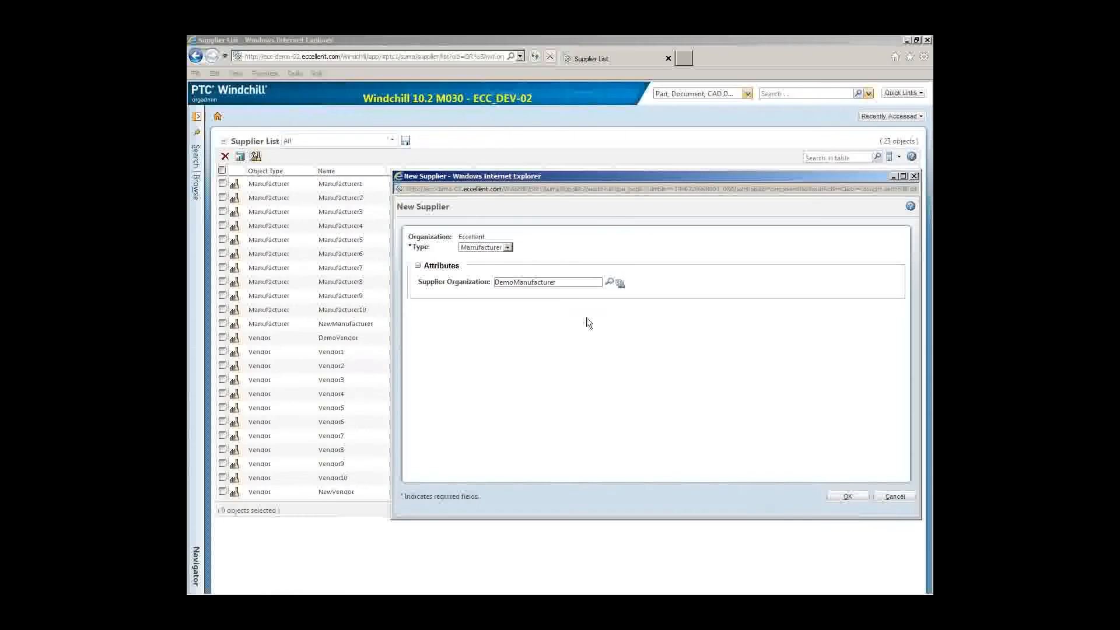
click(848, 504)
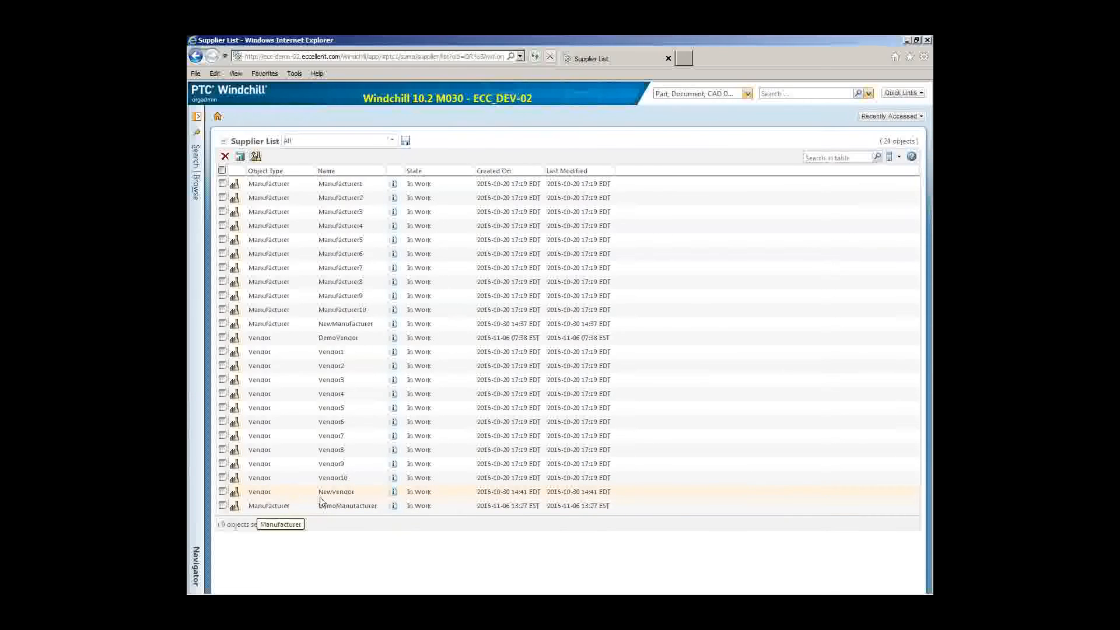
click(394, 506)
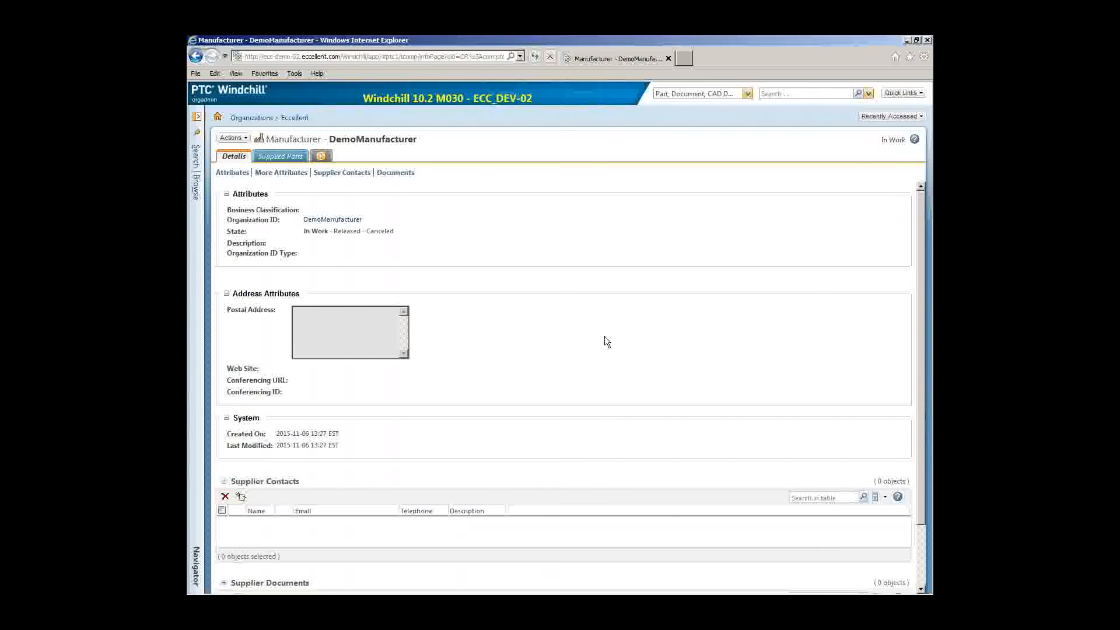
Step: Scroll down to Supplier Contacts on DemoManufacturer and start a new contact
scroll(605, 342, down, 2)
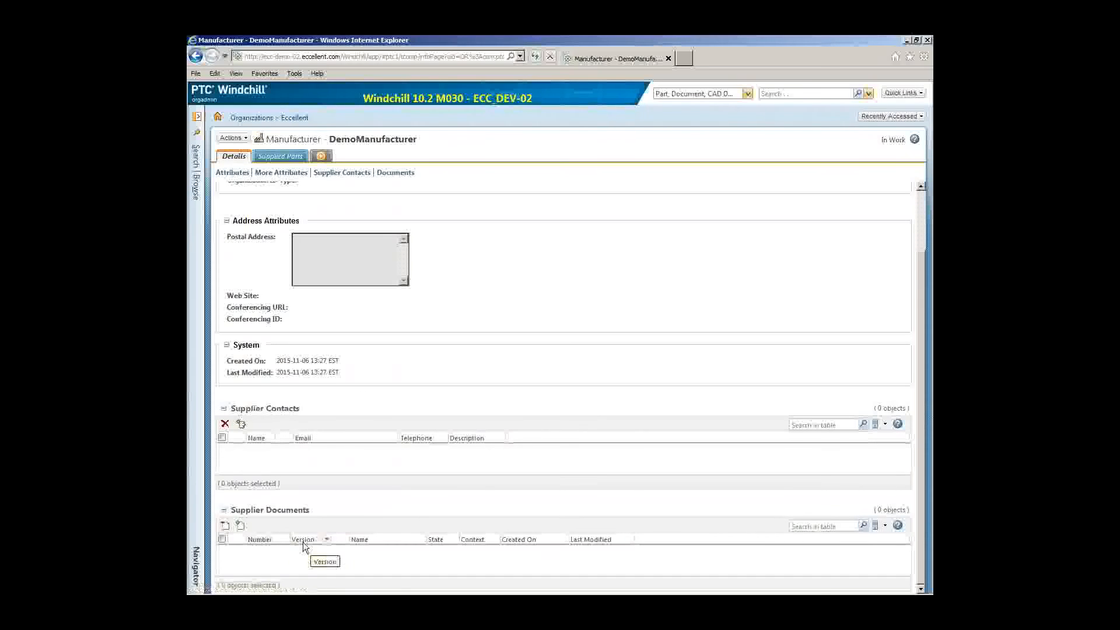
click(241, 424)
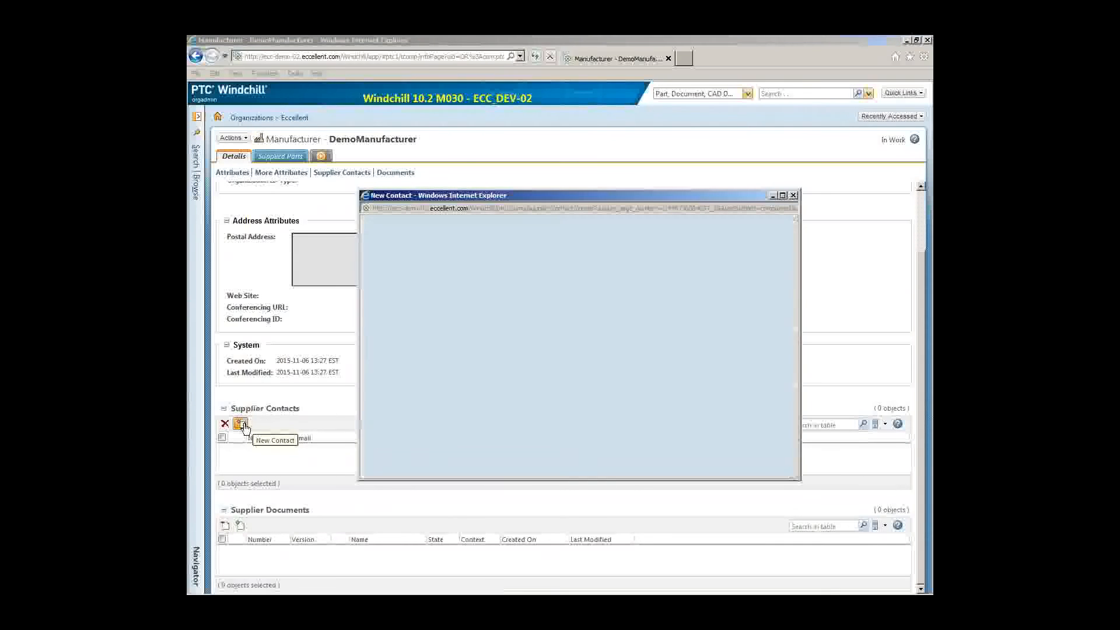
Step: Add a 'Procurement Officer' supplier contact with the contact's name and e-mail, then begin adding a supplier document
click(573, 299)
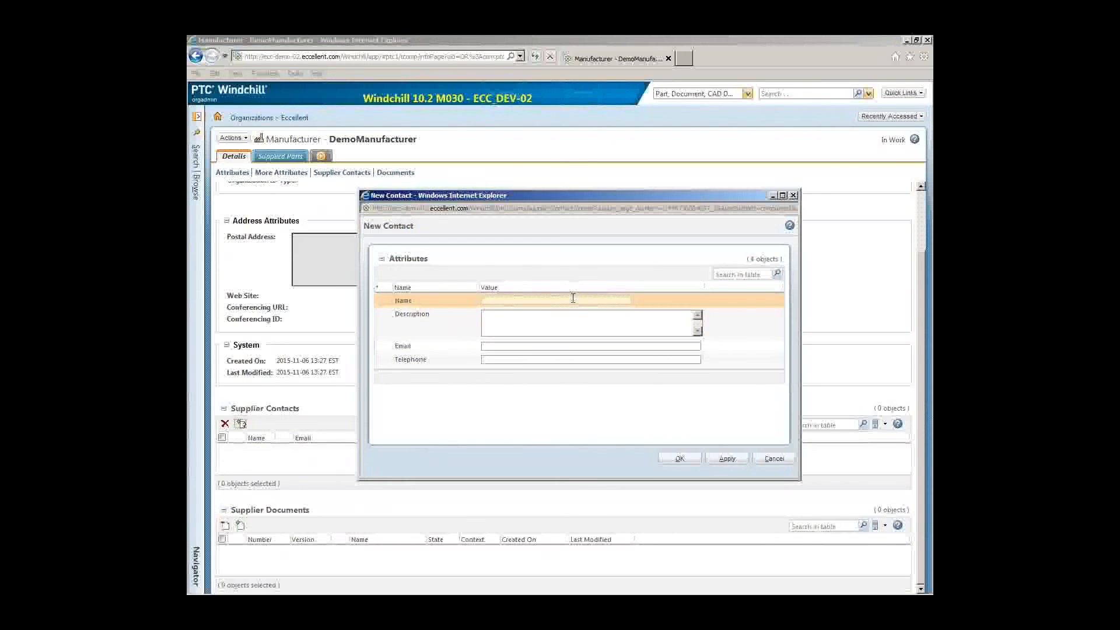
text(Joe User)
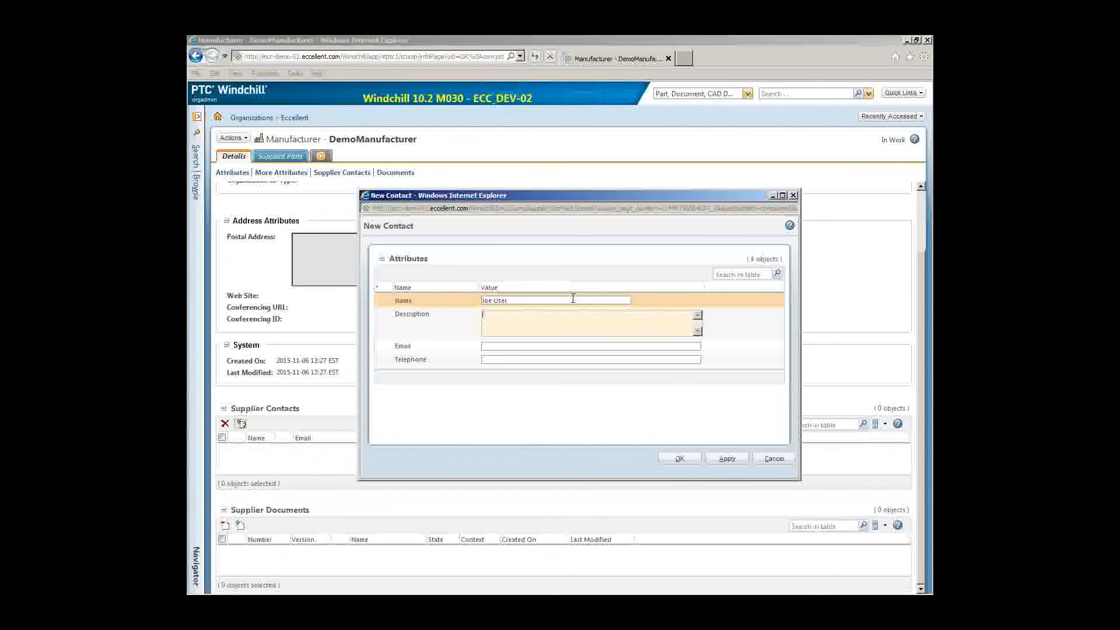
key(Tab)
text(Procurement Officer)
click(553, 347)
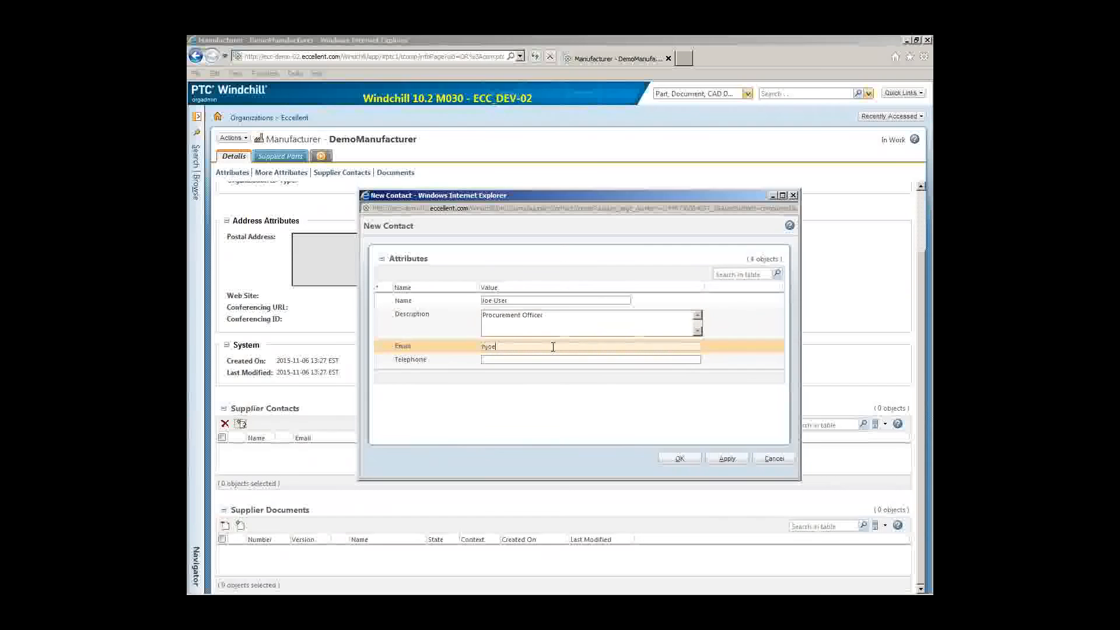
click(680, 459)
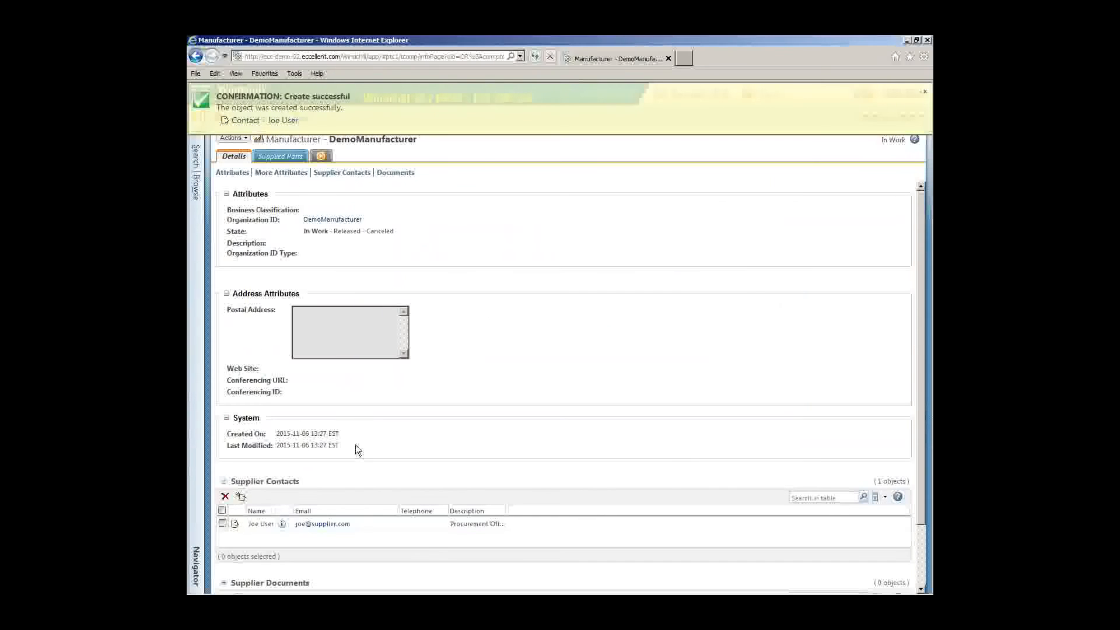
scroll(358, 442, down, 3)
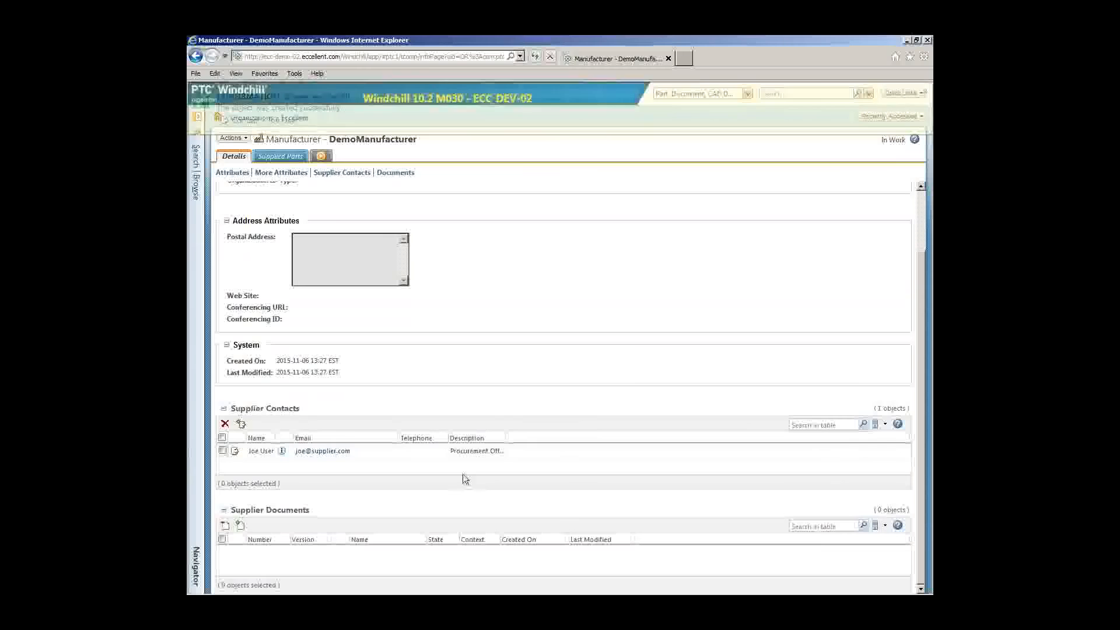
click(240, 526)
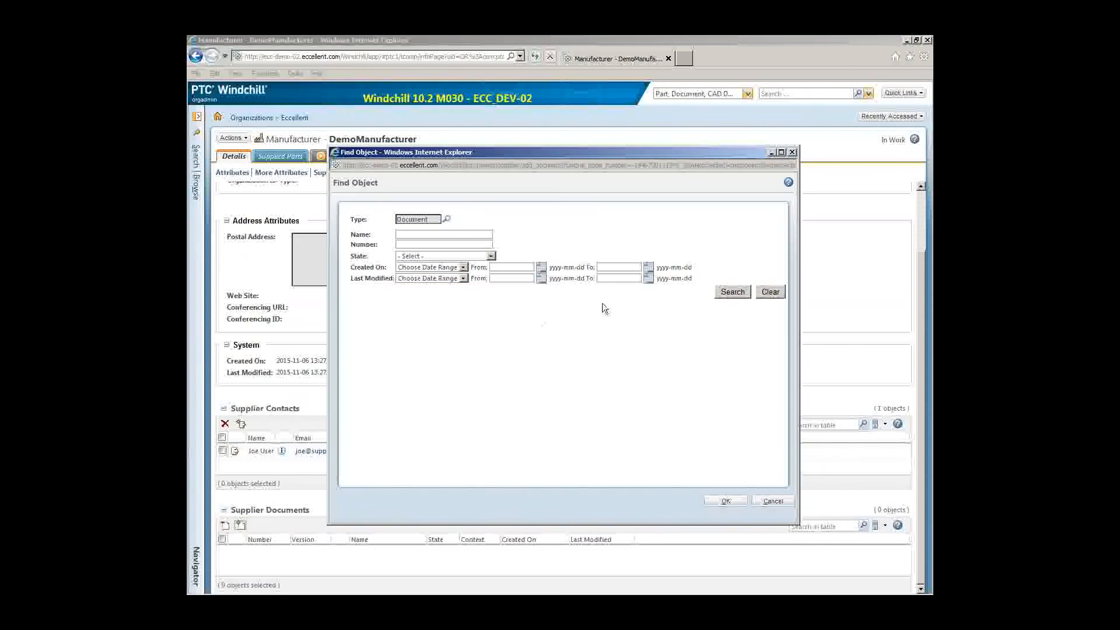
Step: Search documents by number 'De' and attach DEMOSUPPLIERDOC to DemoManufacturer's Supplier Documents
click(441, 245)
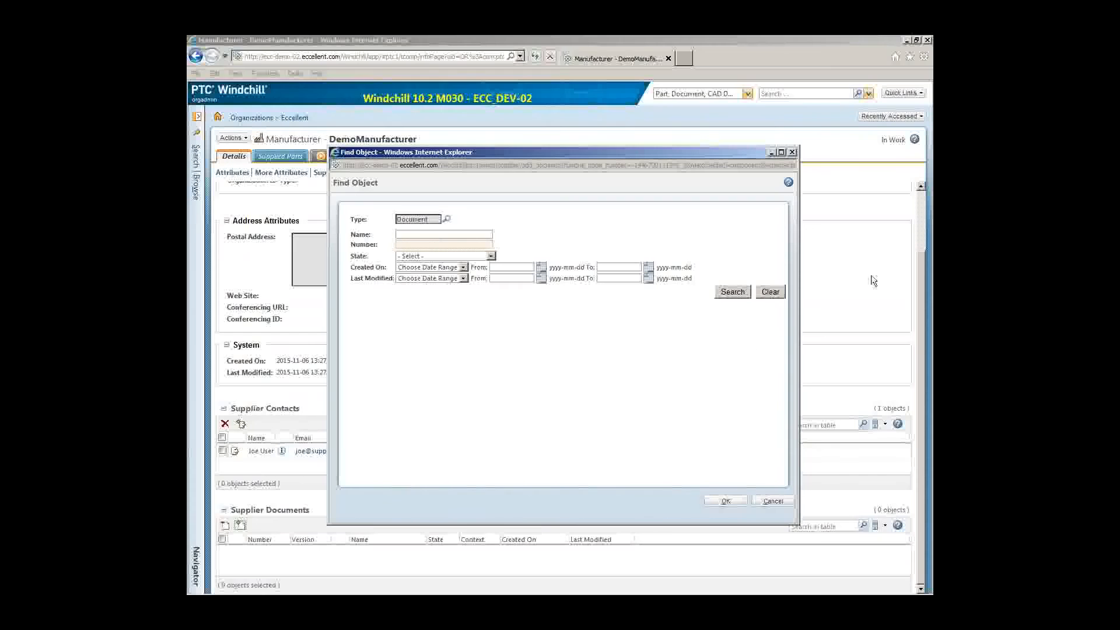
text(Dem*)
click(718, 290)
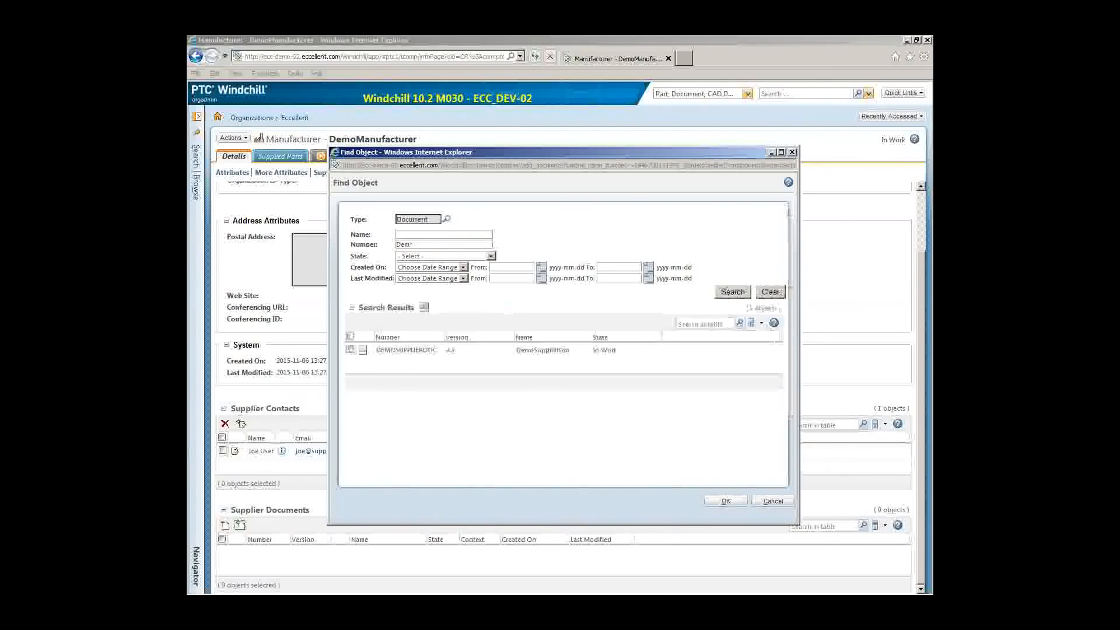
click(350, 350)
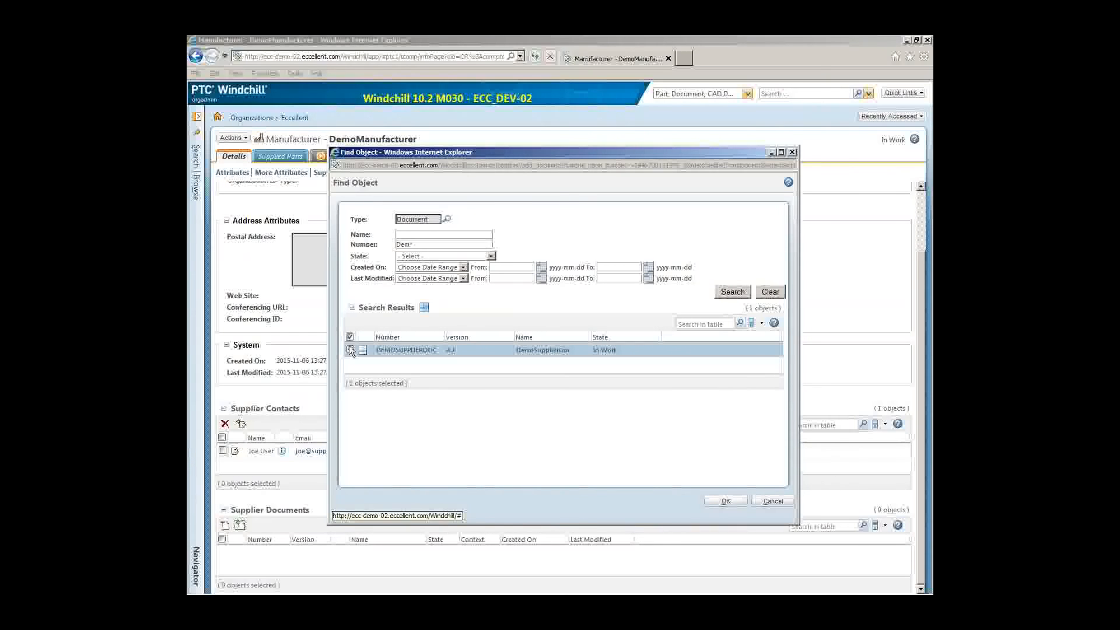
click(726, 503)
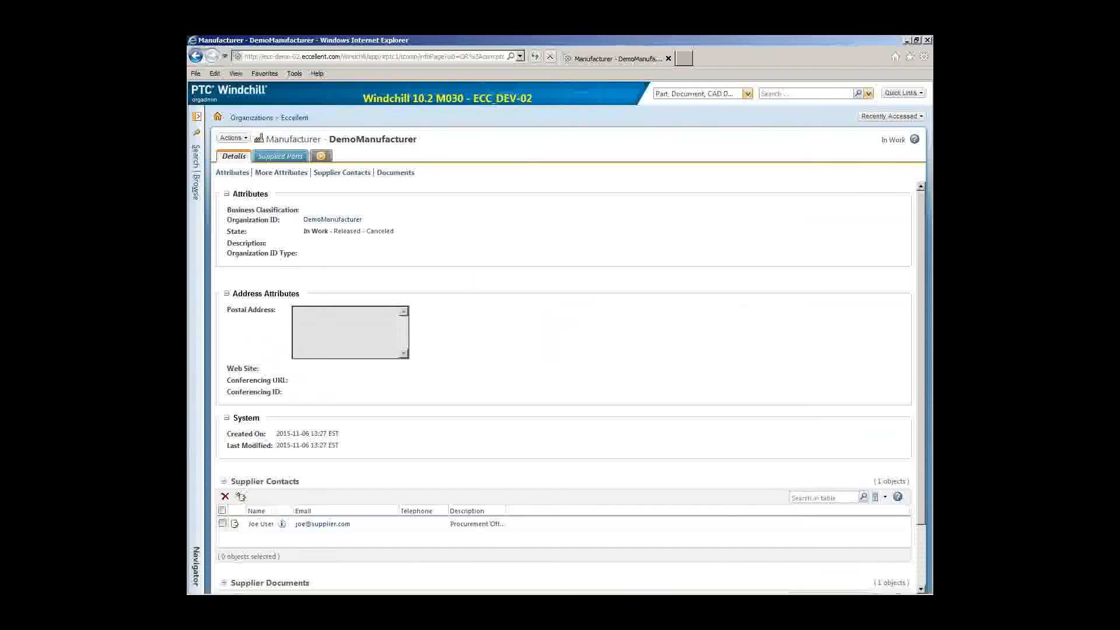
Step: Review the updated DemoManufacturer page and begin opening a fresh browser session
scroll(604, 355, down, 2)
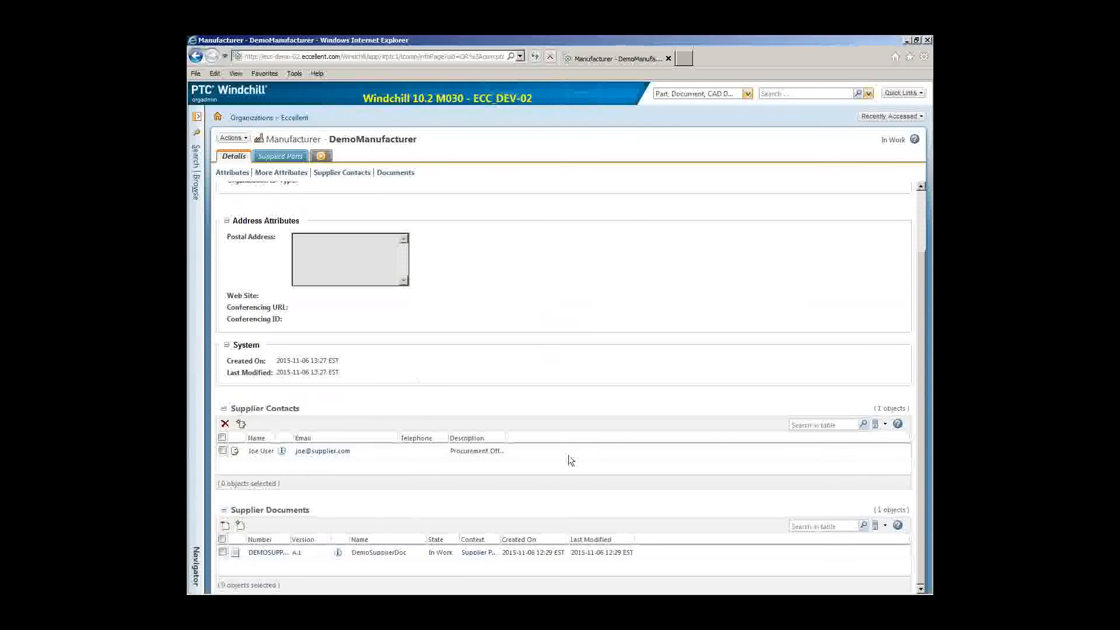
scroll(694, 403, up, 2)
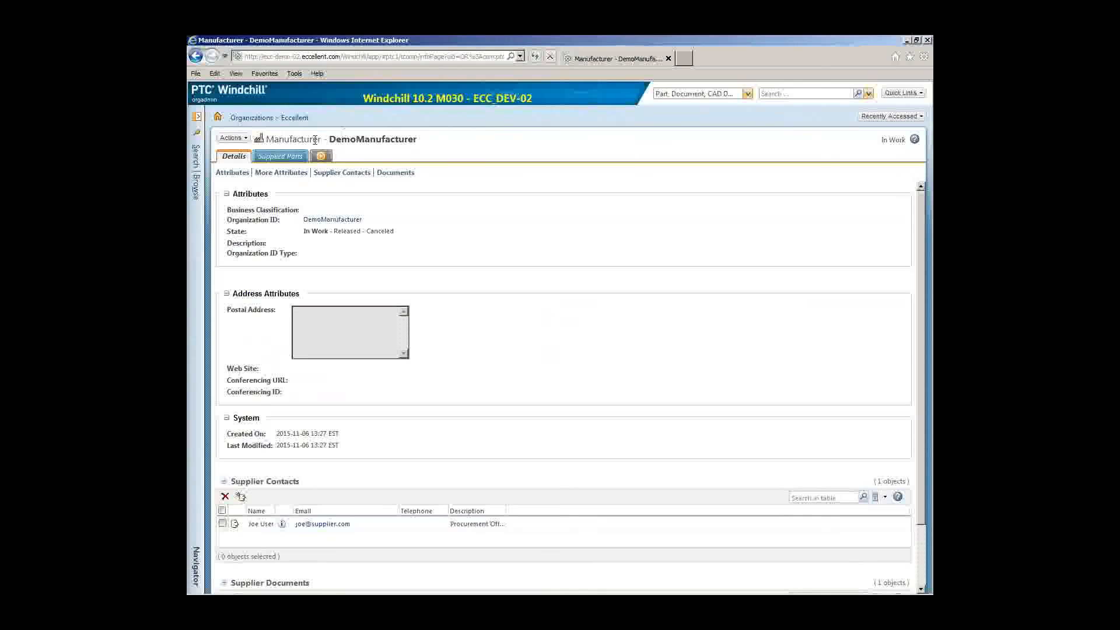
click(196, 73)
Step: Sign in to a new Windchill window as another user and open the navigator panel
click(215, 115)
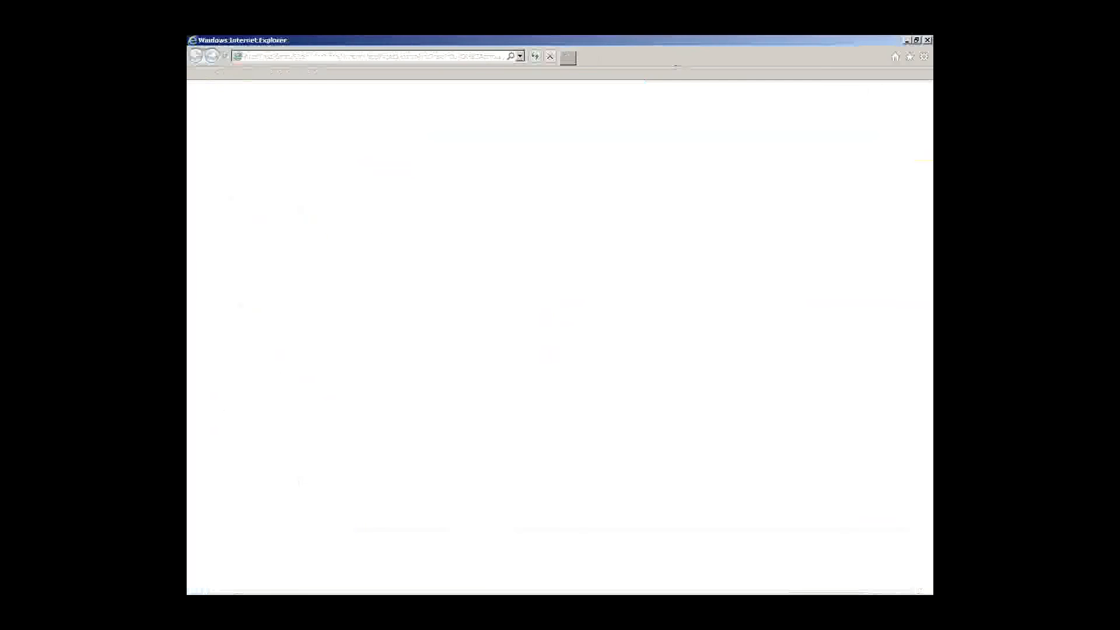
key(Tab)
text(*******)
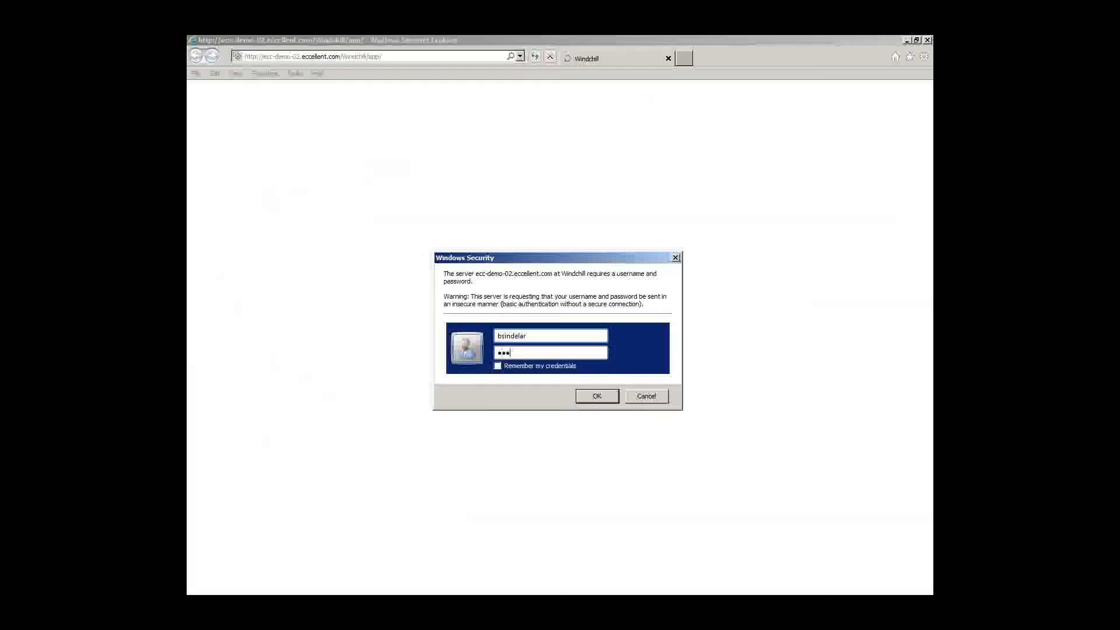
key(Return)
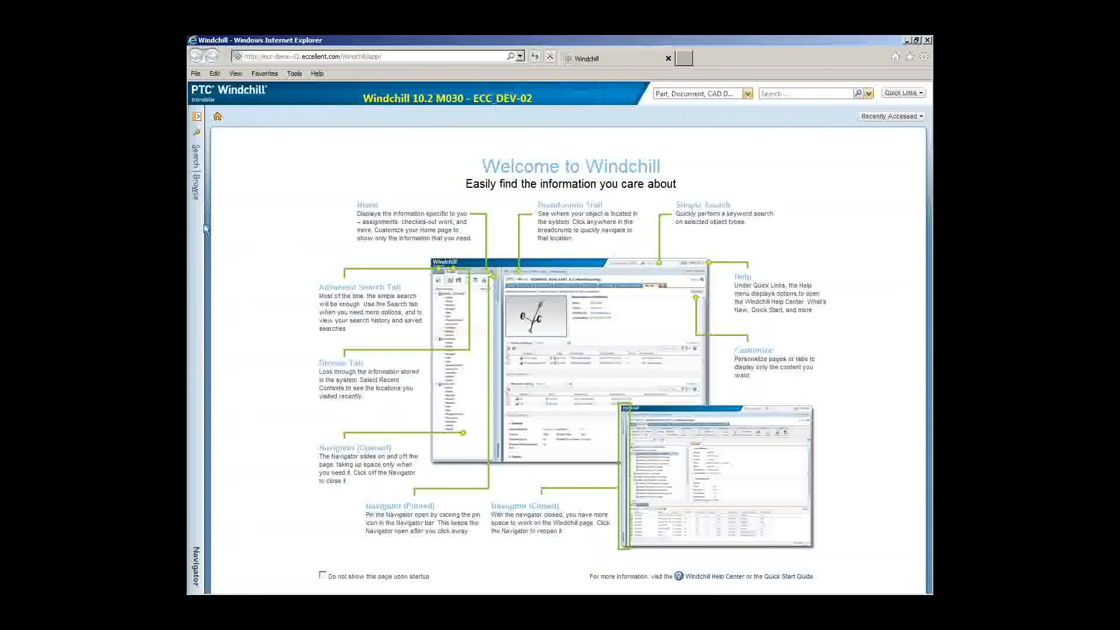
click(201, 234)
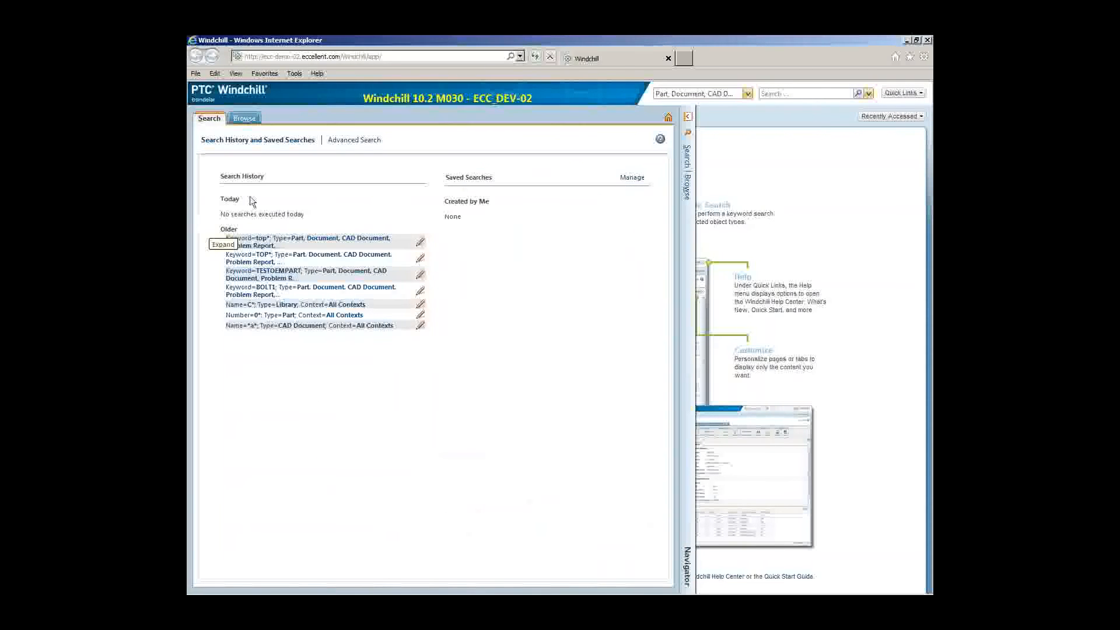
Step: Open the recently visited Supplier Parts library folders and start a new part there
click(247, 118)
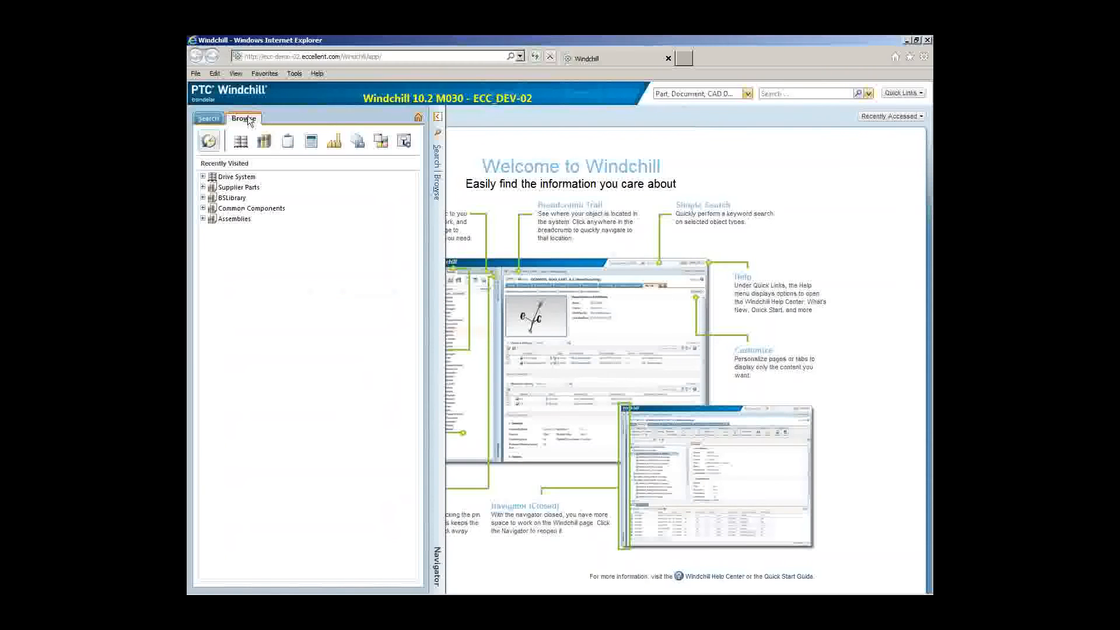
click(203, 187)
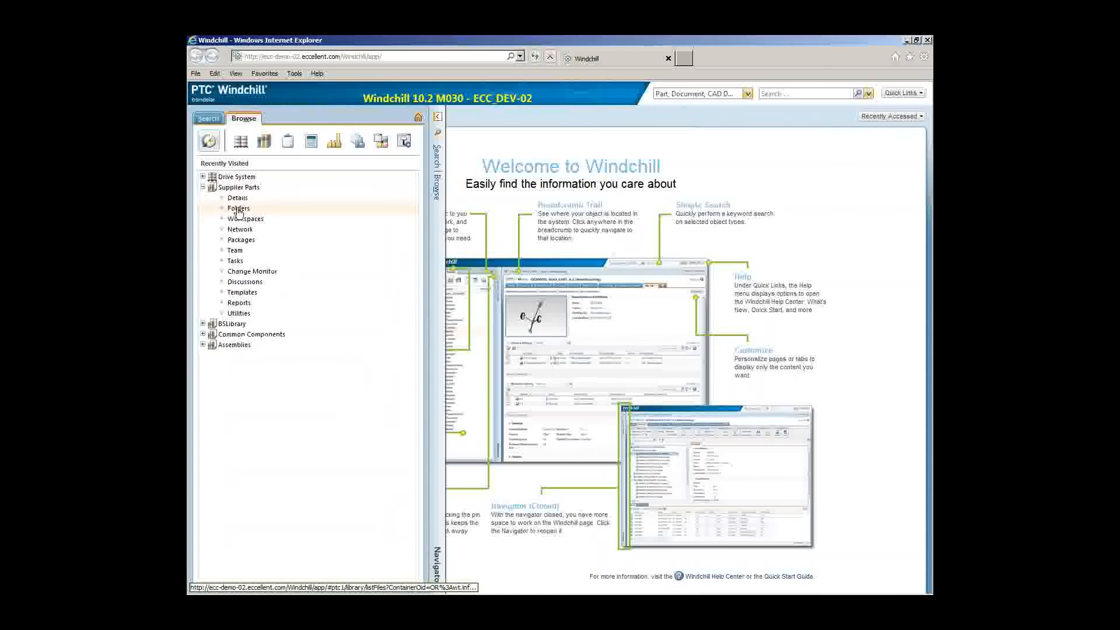
click(236, 187)
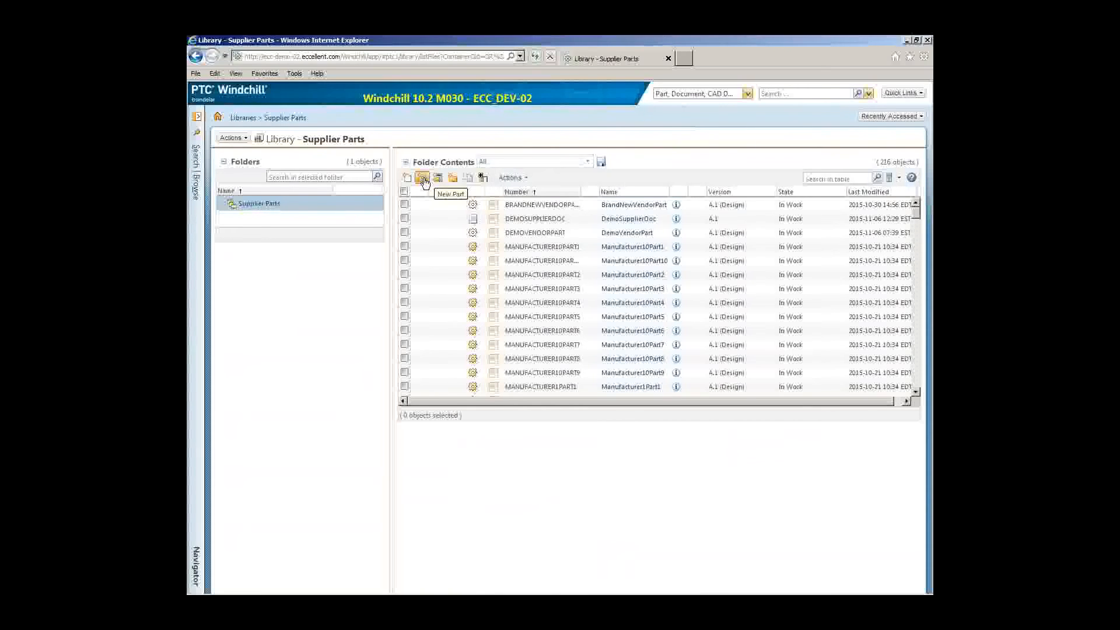
click(423, 180)
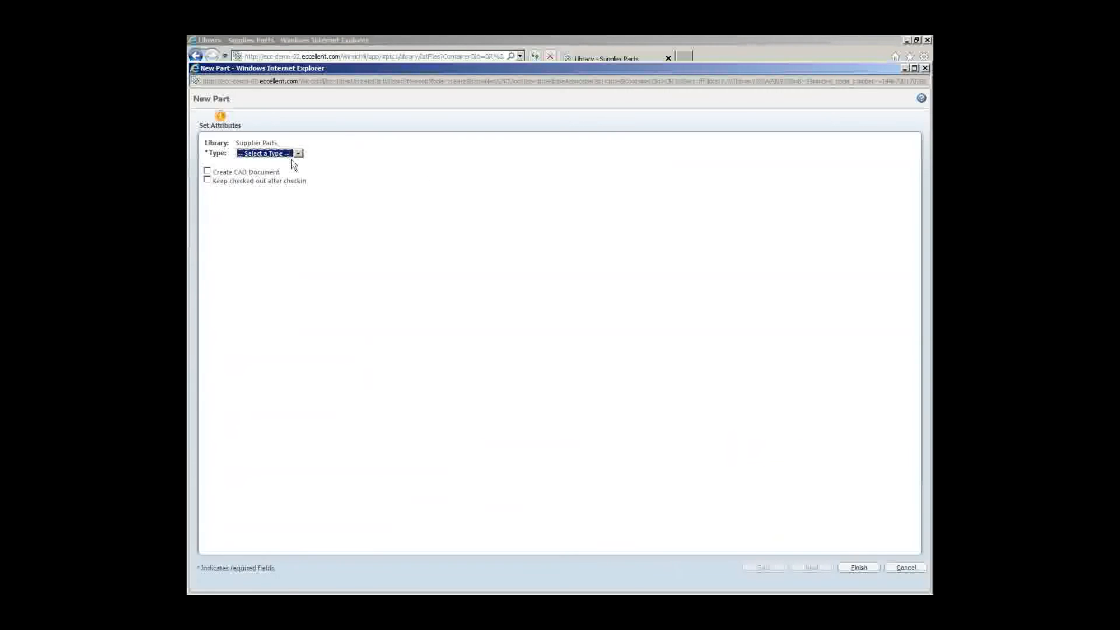
Step: Define a Manufacturer Part from DemoManufacturer, number DEMOMANUFPART1, name DemoManufPart1
click(293, 154)
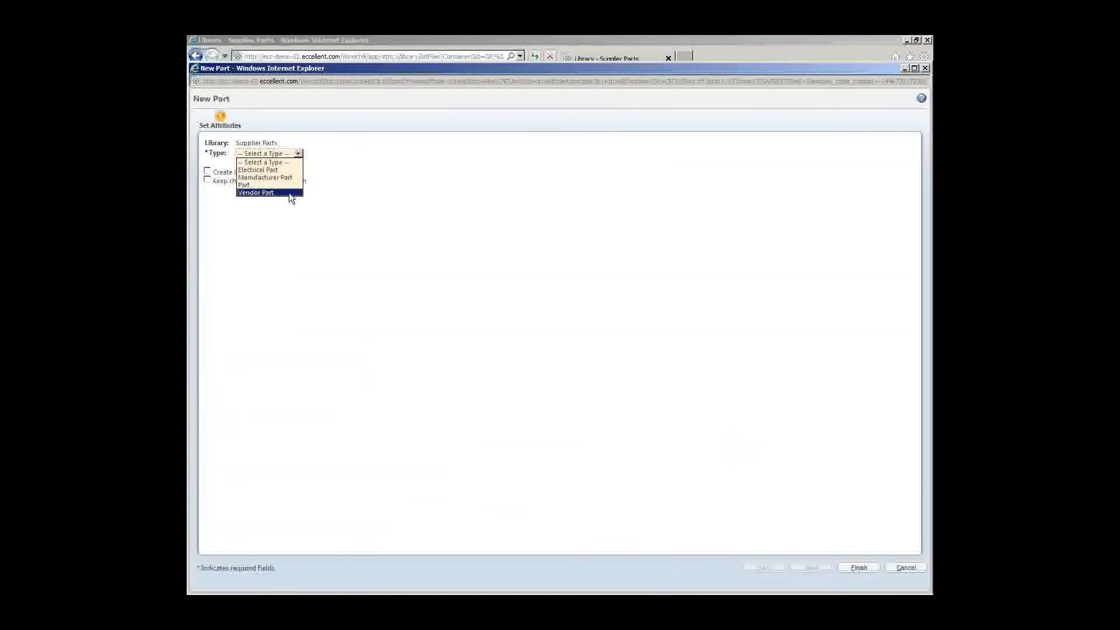
click(293, 177)
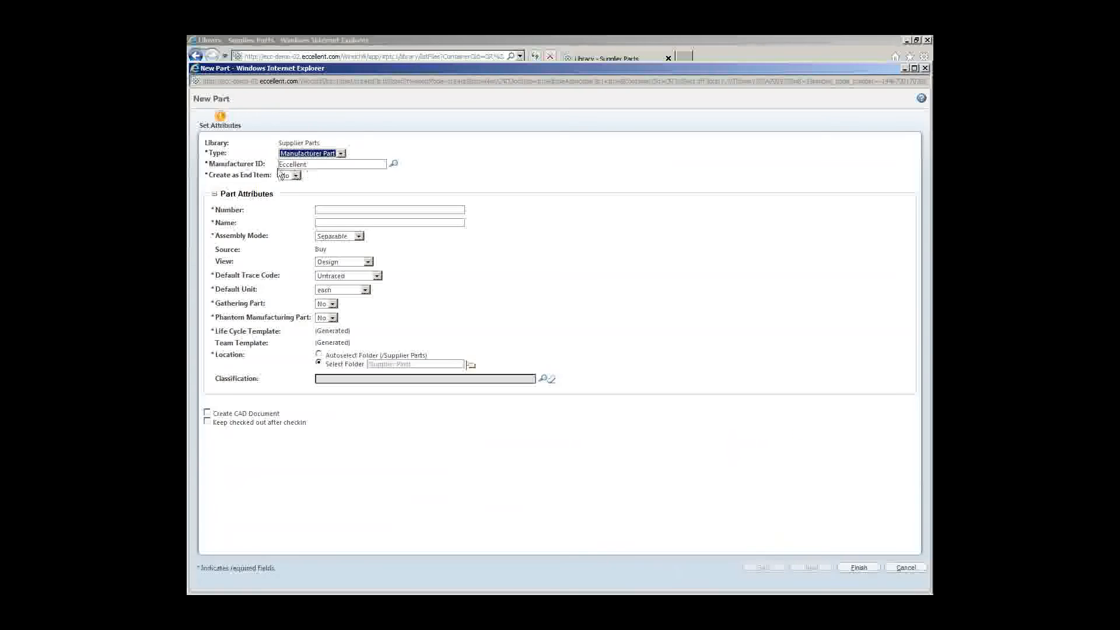
key(Tab)
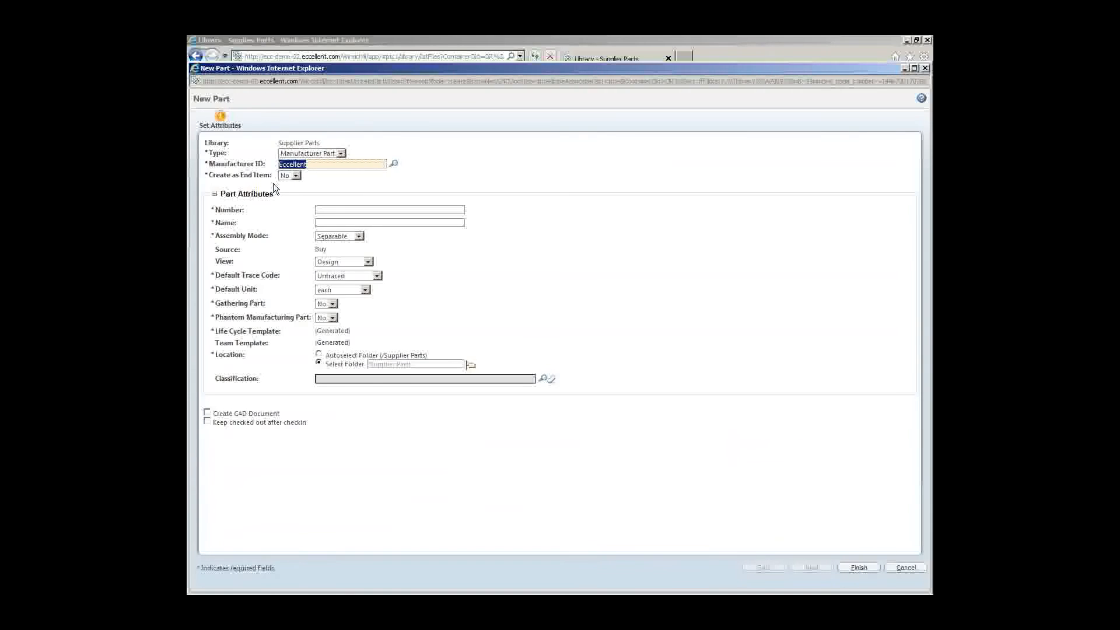
text(Dem)
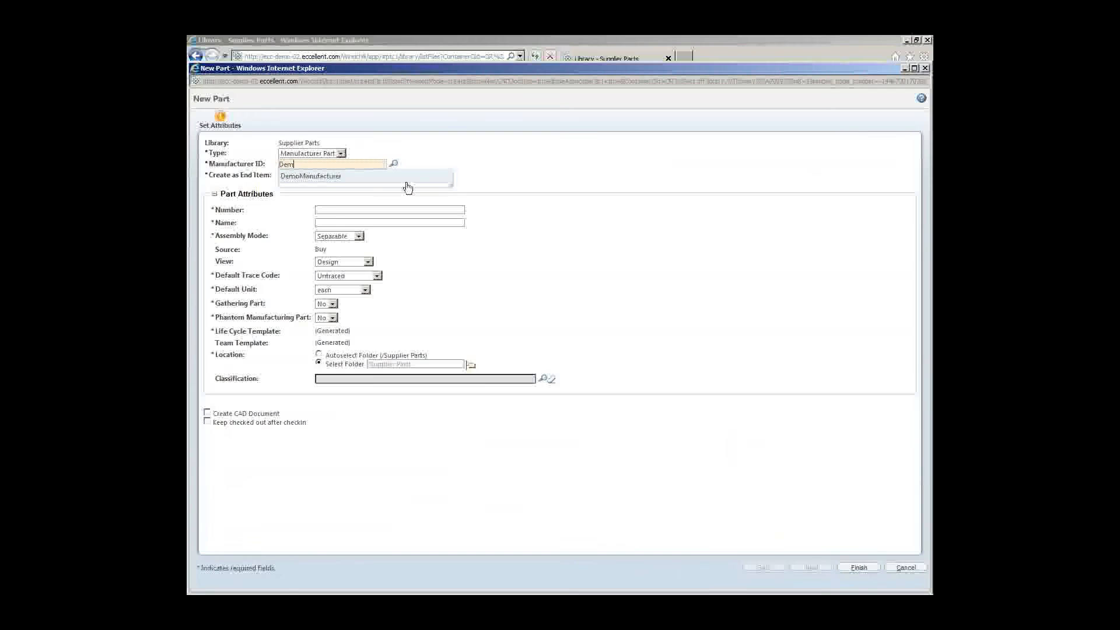
click(327, 181)
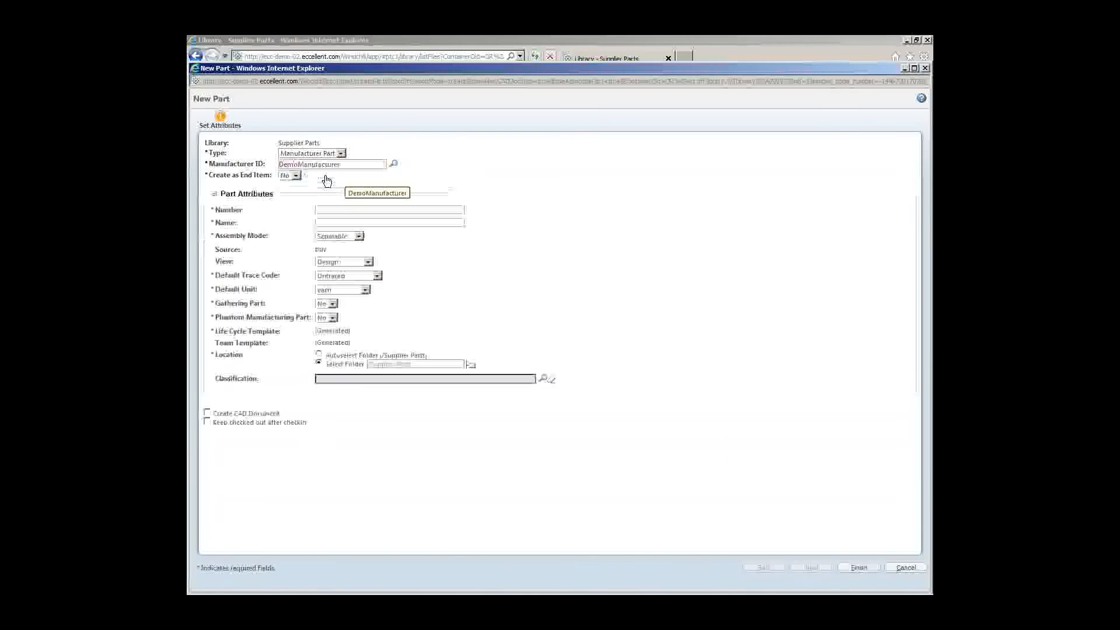
click(370, 208)
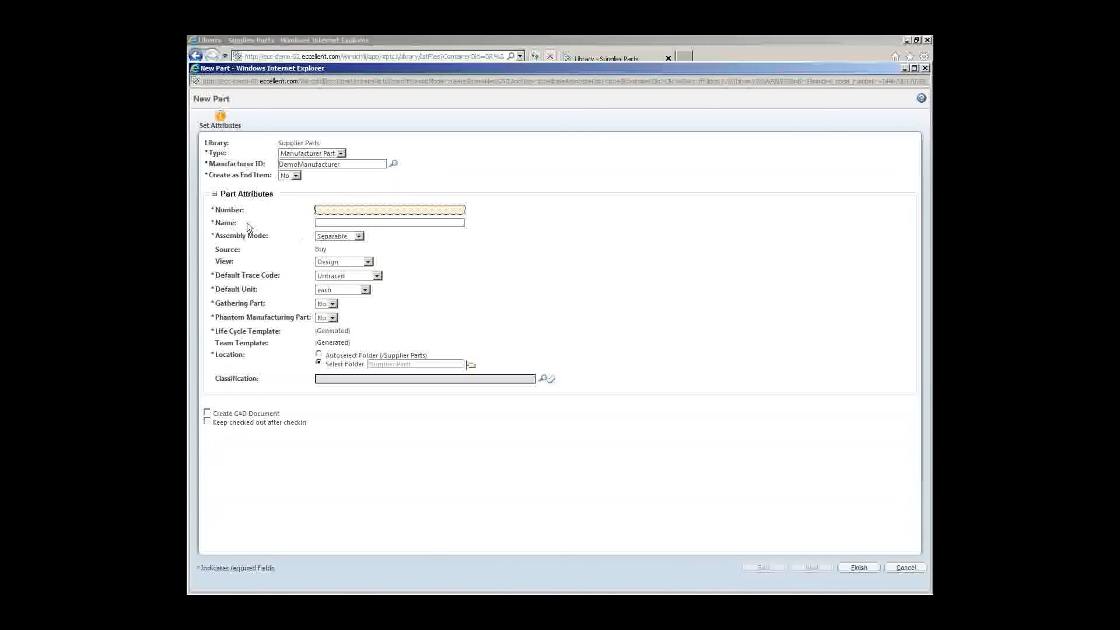
text(DEMOMANUFPART1)
click(387, 222)
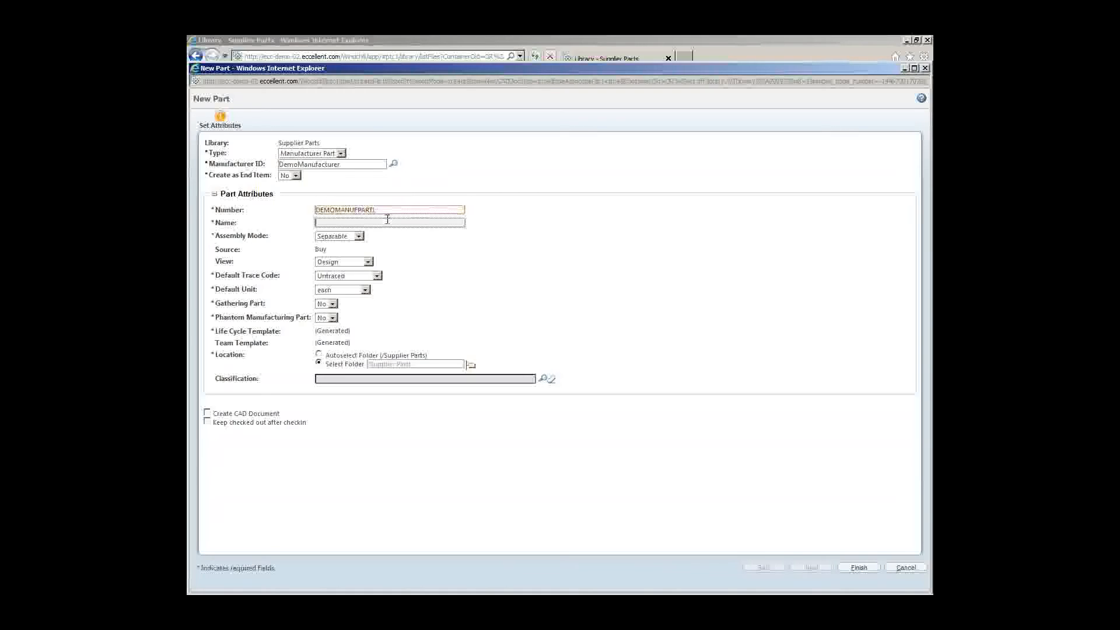
text(DemoManufPart1)
Step: Finish creating DemoManufPart1, view its details, then run a header keyword search for Dem*
click(858, 568)
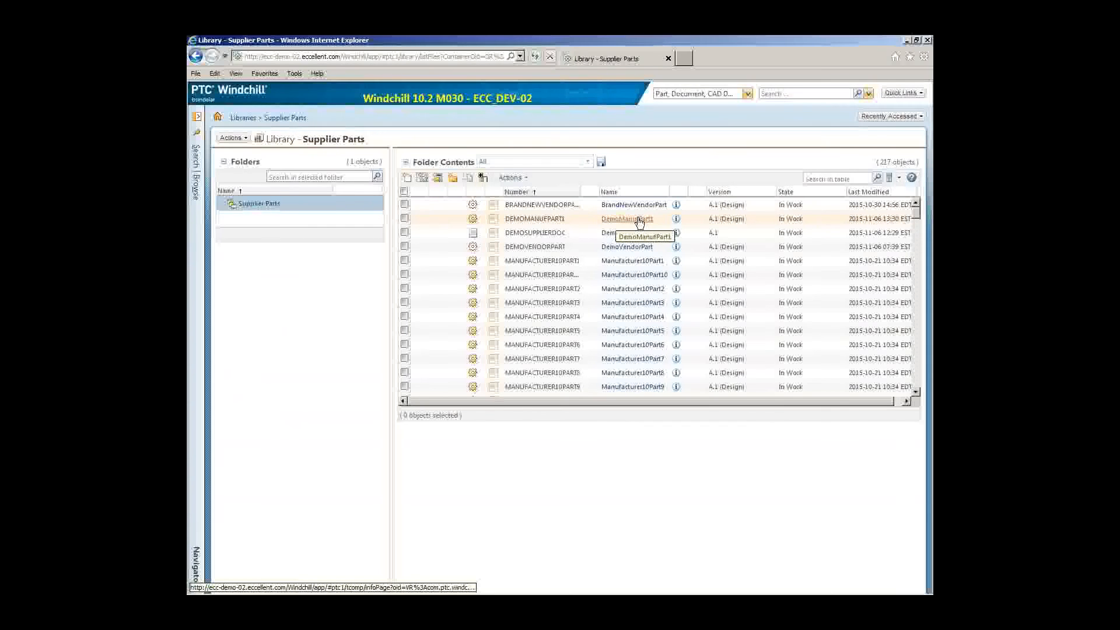
click(677, 220)
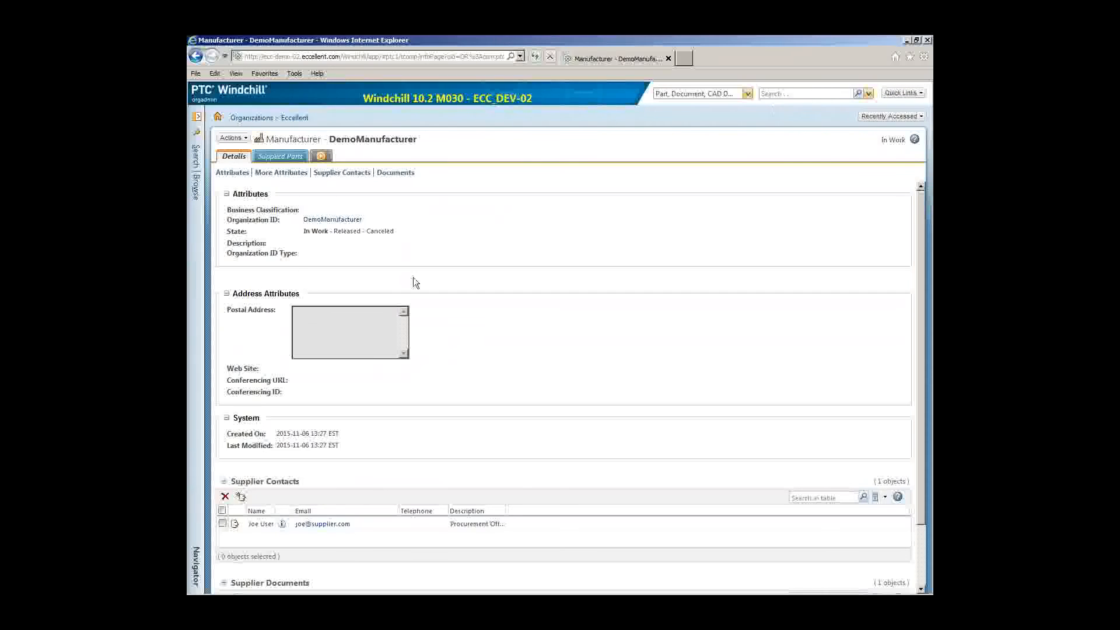
click(789, 97)
text(Dem*)
key(Return)
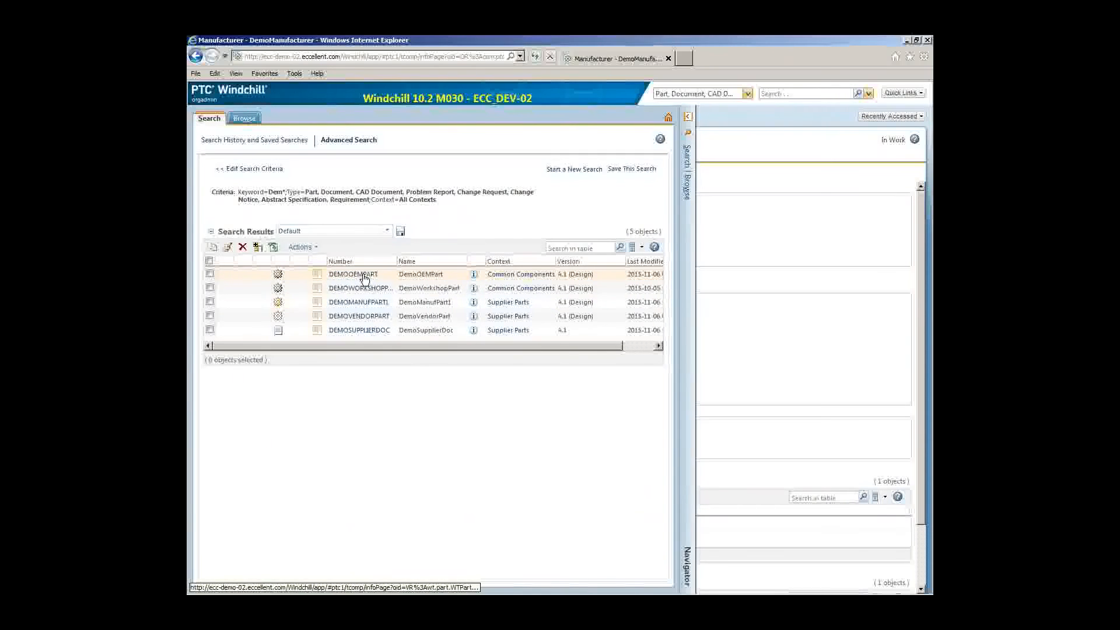
Step: Open DEMOOEMPART's AML/AVL tab from the Dem* results and start adding an existing manufacturer part
click(474, 276)
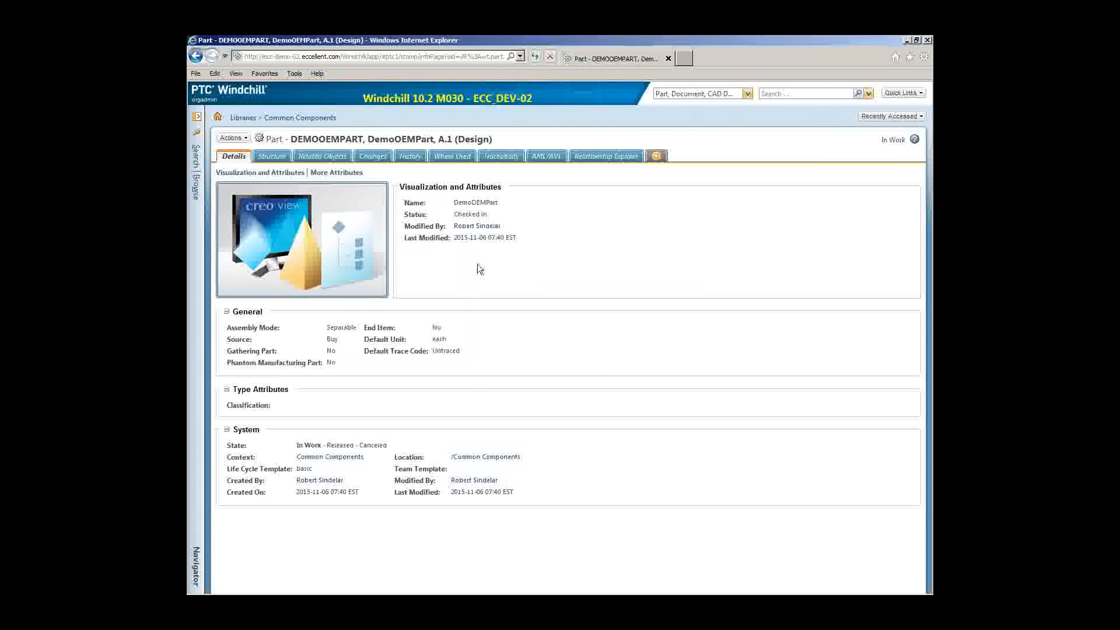
click(546, 157)
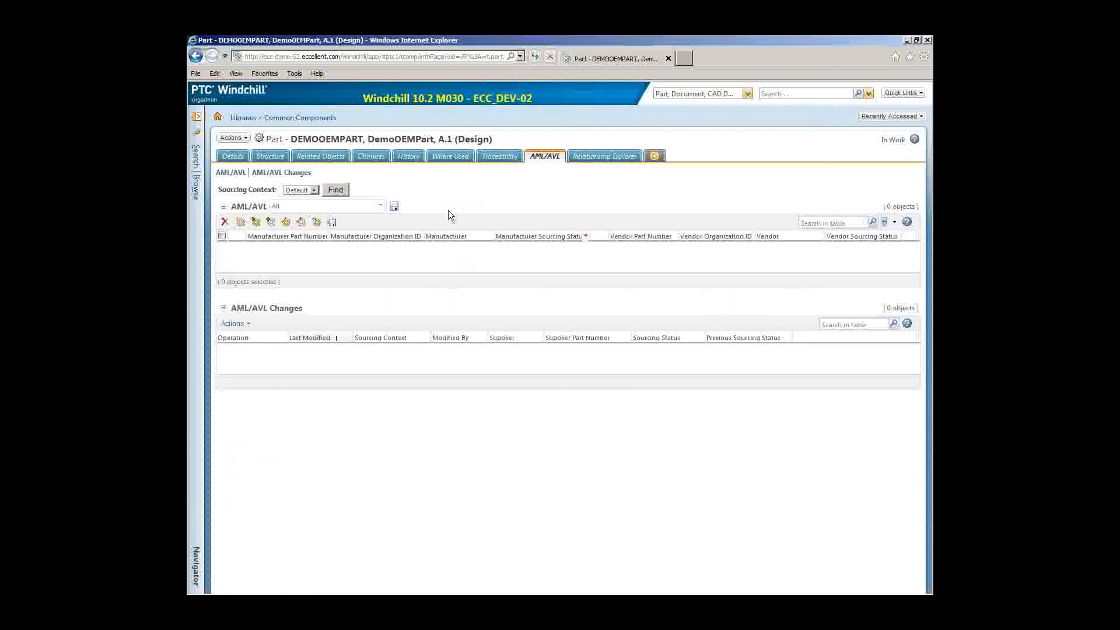
click(257, 224)
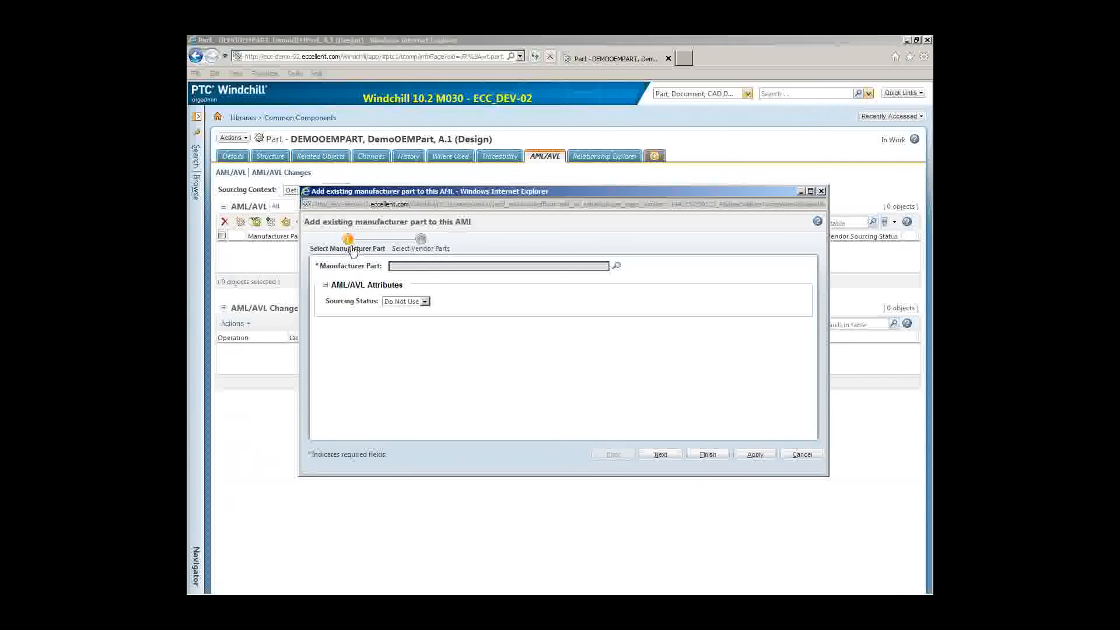
Step: Search for Dem* manufacturer parts and select DEMOMANUFPART1
click(617, 267)
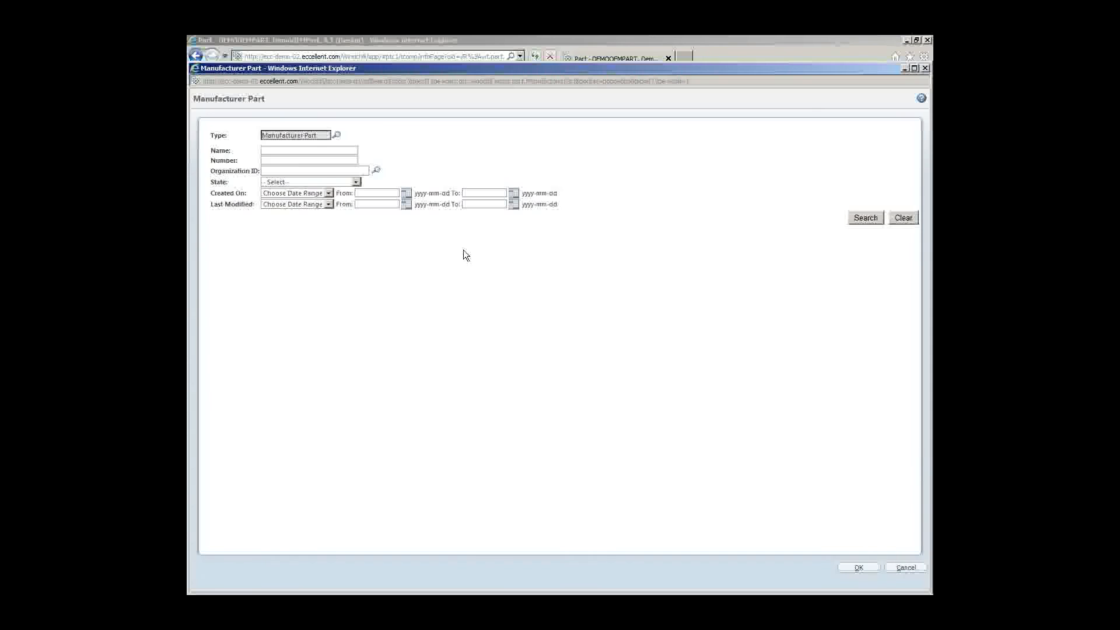
click(321, 161)
text(Dem*)
click(866, 217)
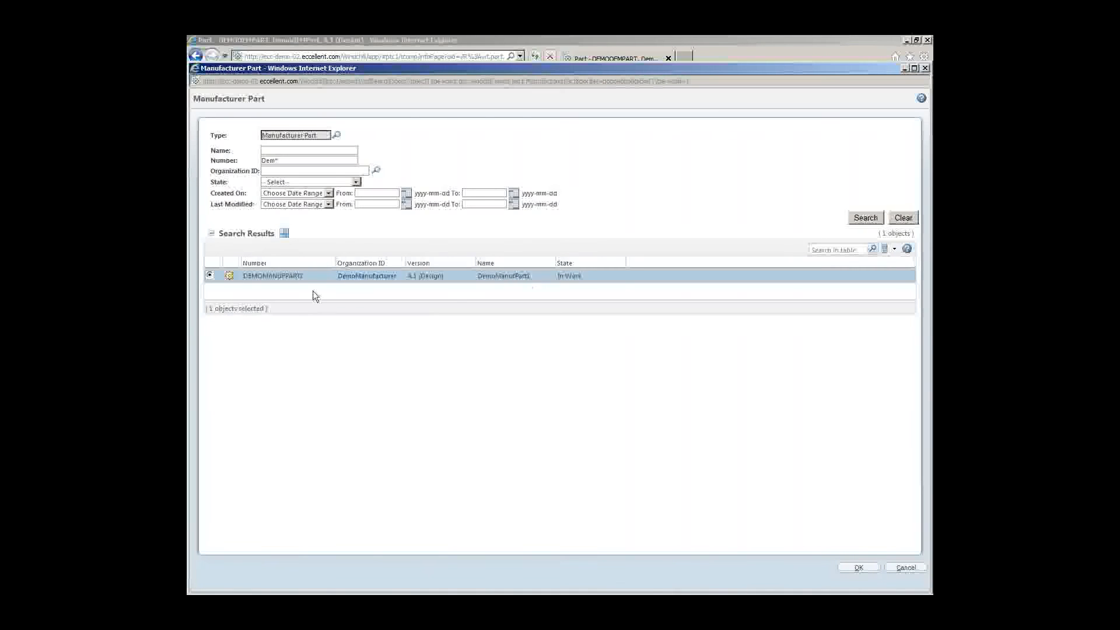
click(855, 568)
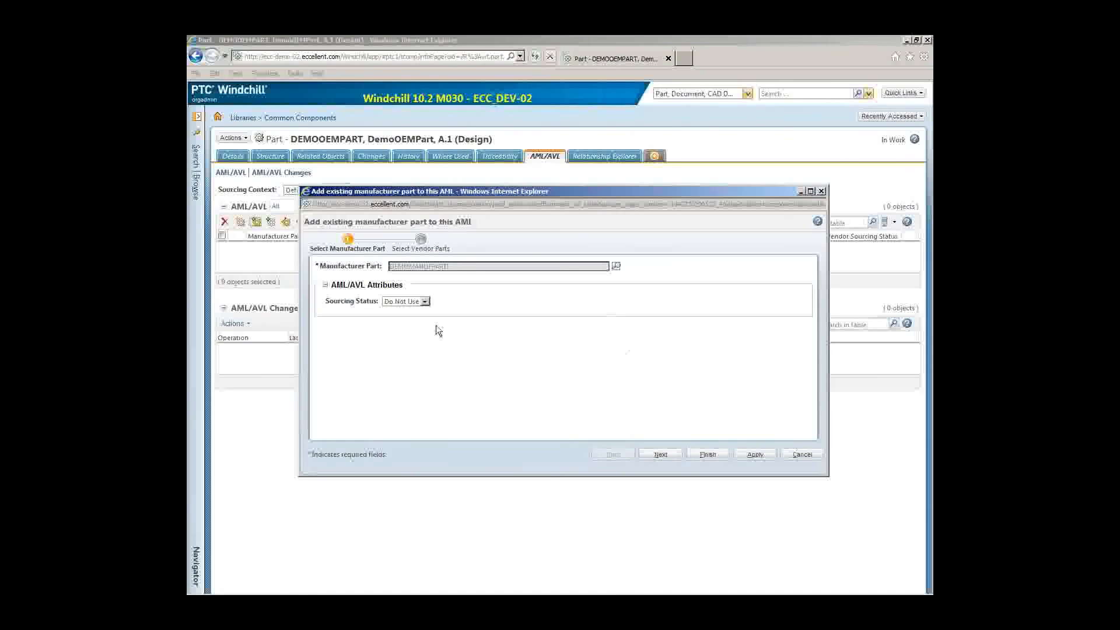
Step: Set DEMOMANUFPART1's sourcing status to Approved and continue to vendor part selection
click(419, 303)
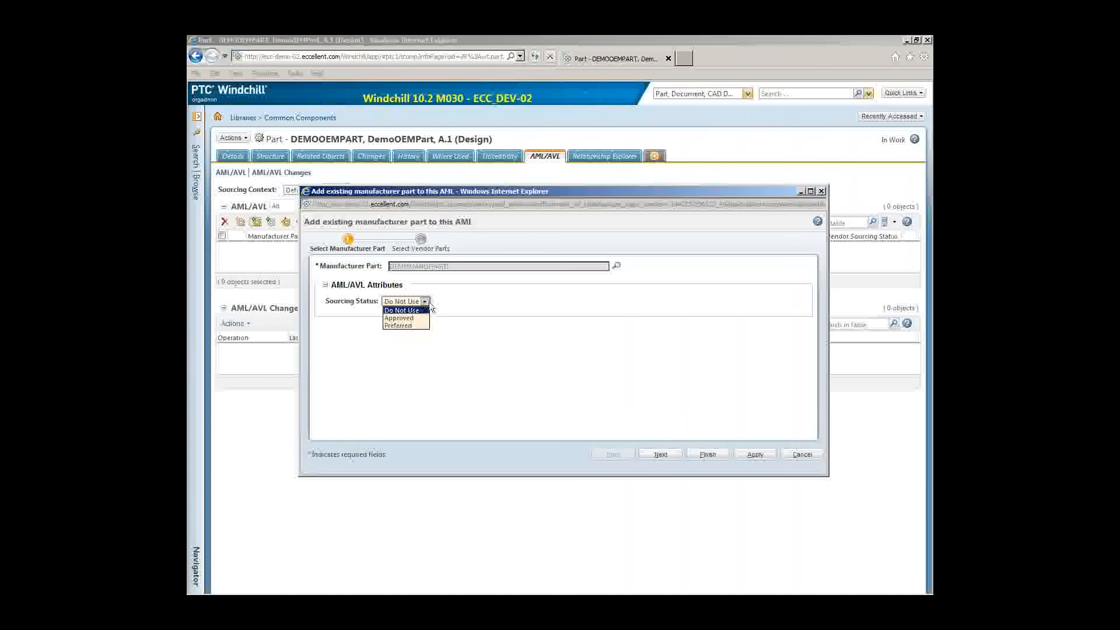
click(415, 318)
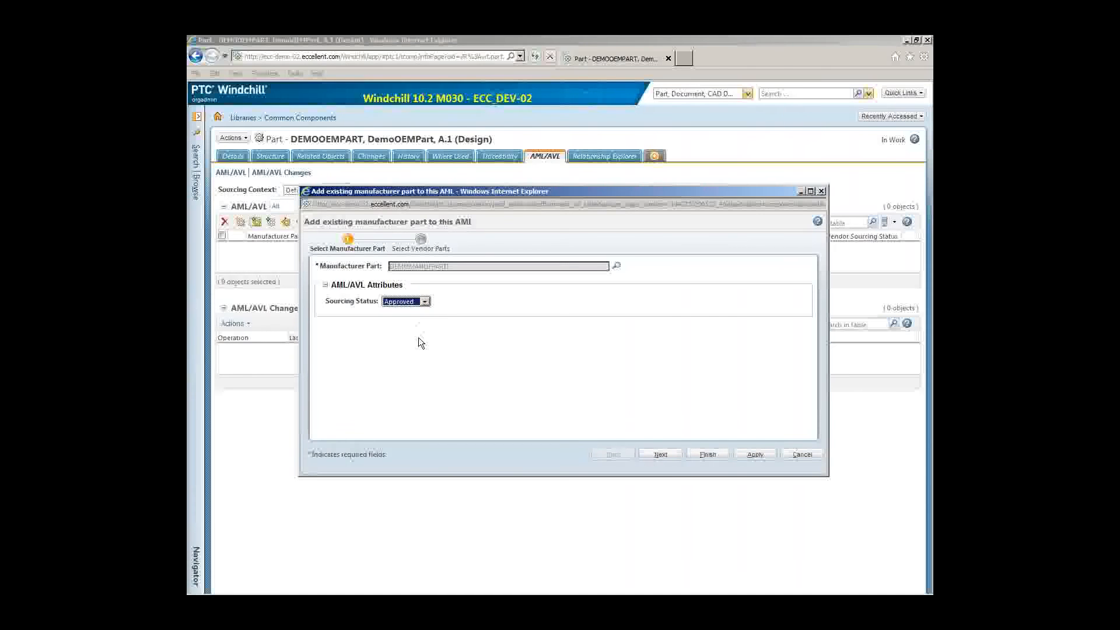
click(658, 454)
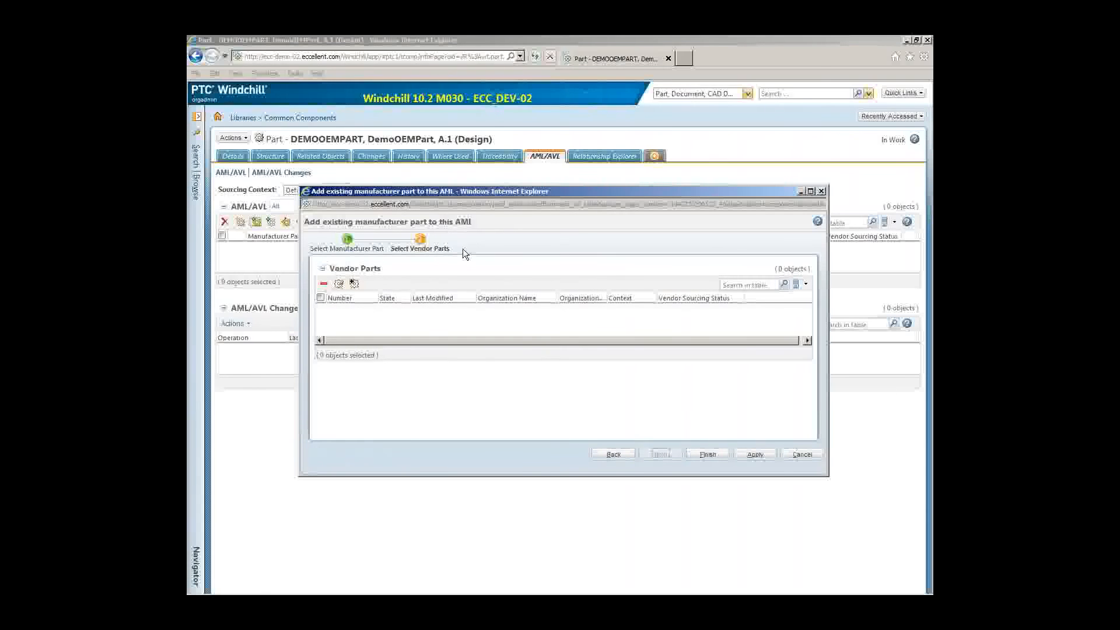
Step: Search for Dem* vendor parts and add DemoVendorPart to the AML entry
click(355, 285)
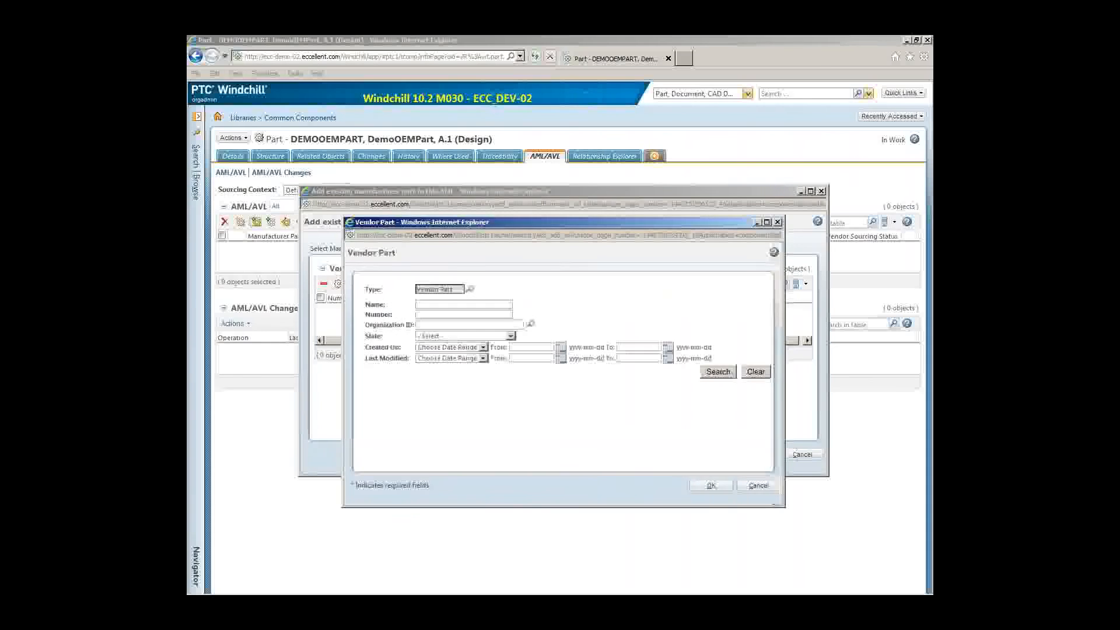
click(441, 315)
text(Dem*)
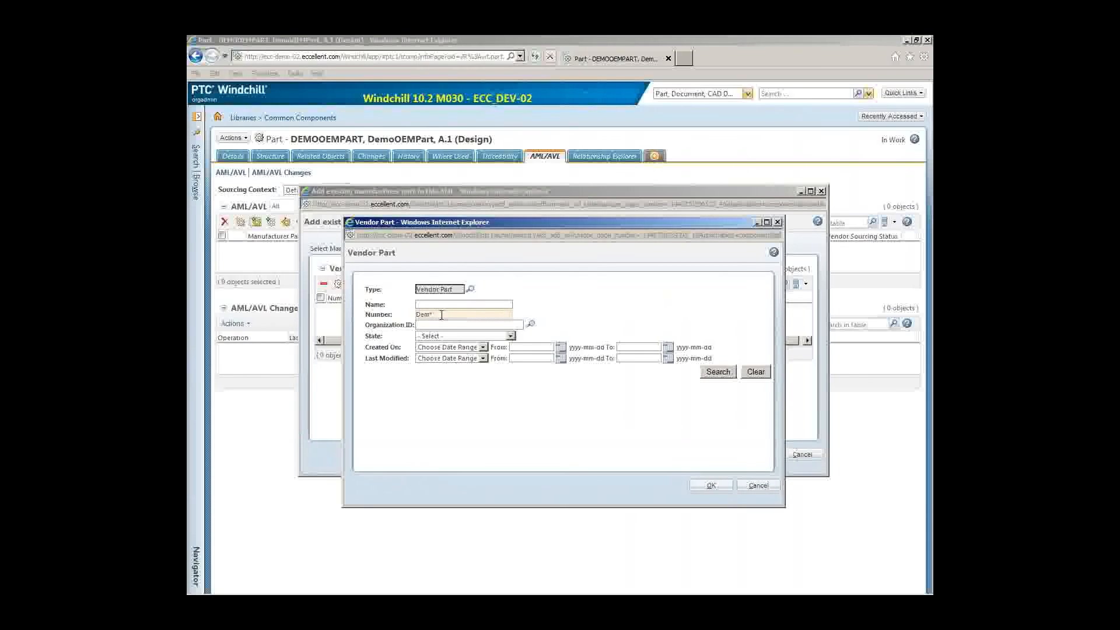
click(709, 372)
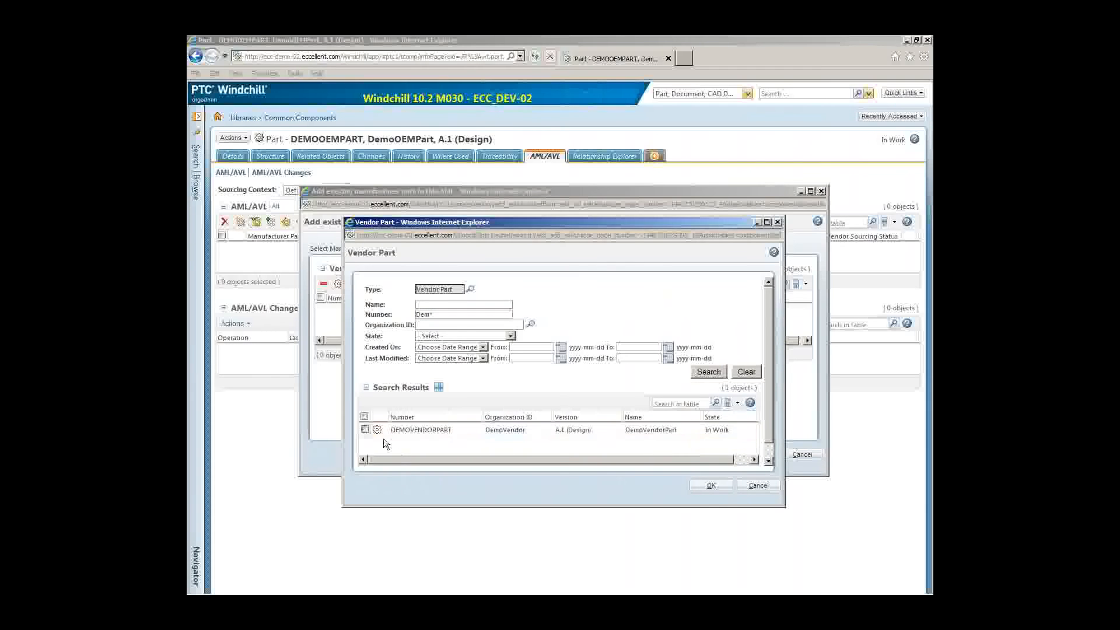
click(365, 429)
click(712, 487)
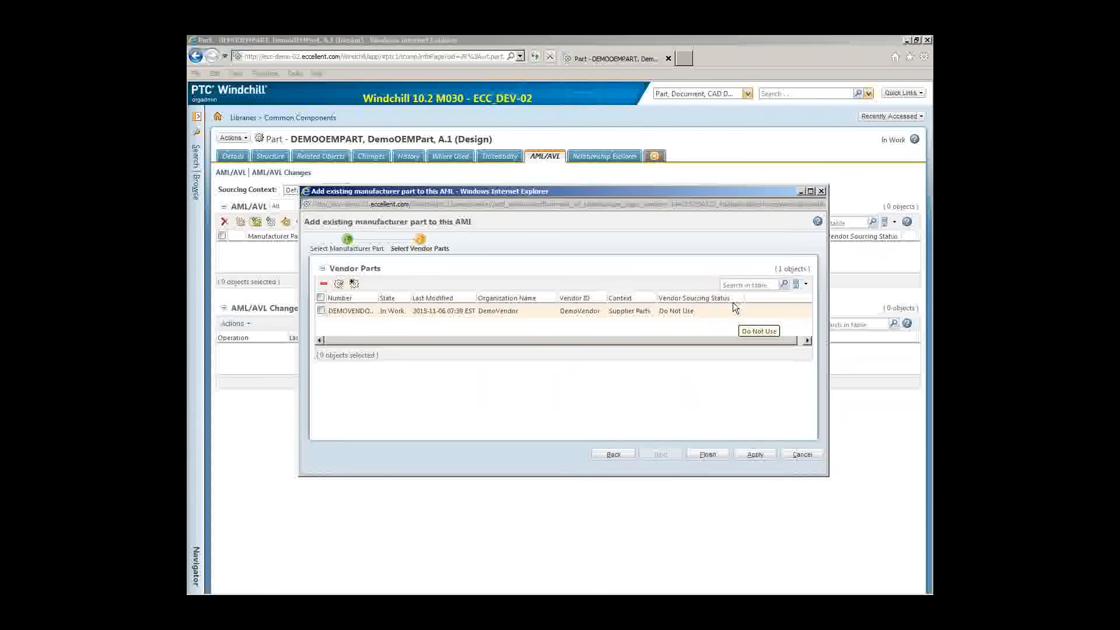
Step: Set DemoVendorPart's sourcing status to Approved and finish the wizard
click(341, 285)
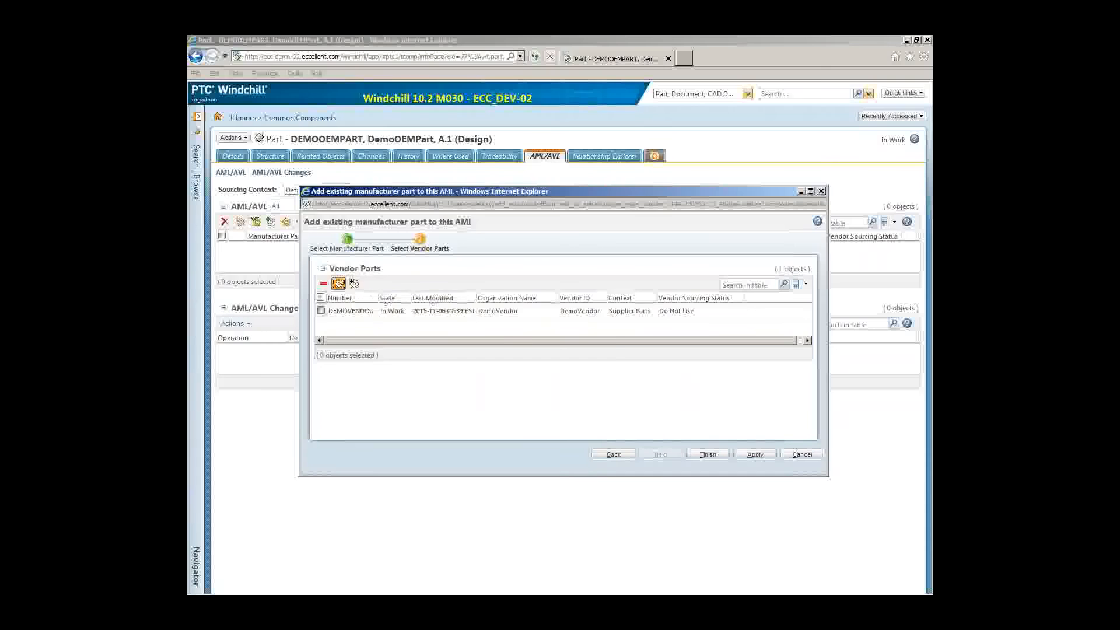
click(582, 354)
click(322, 311)
click(339, 284)
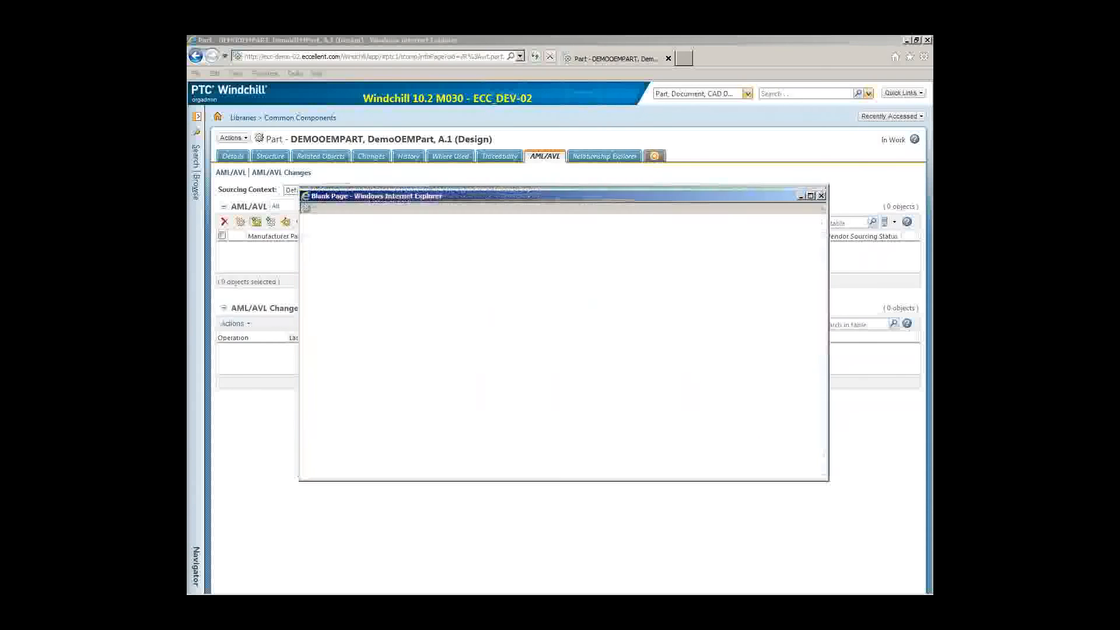
click(413, 258)
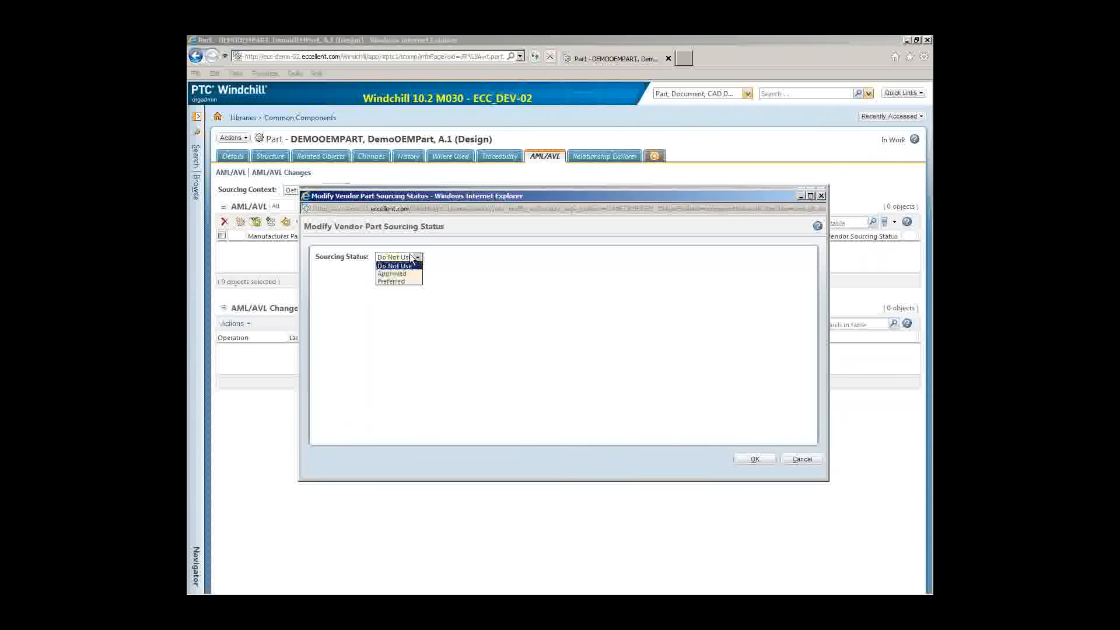
click(768, 461)
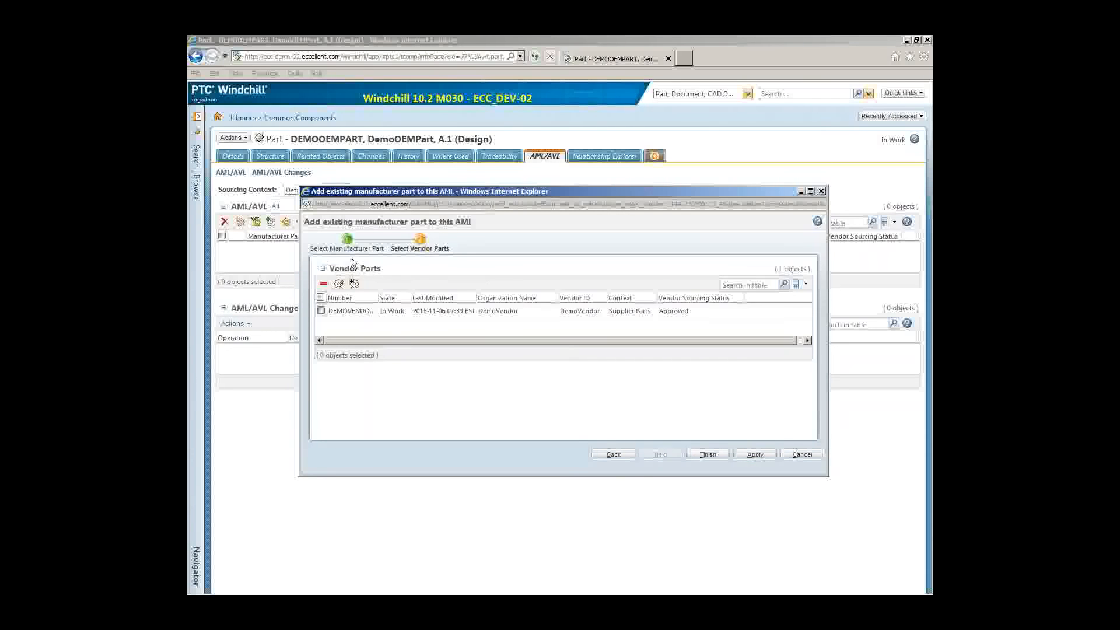
click(709, 456)
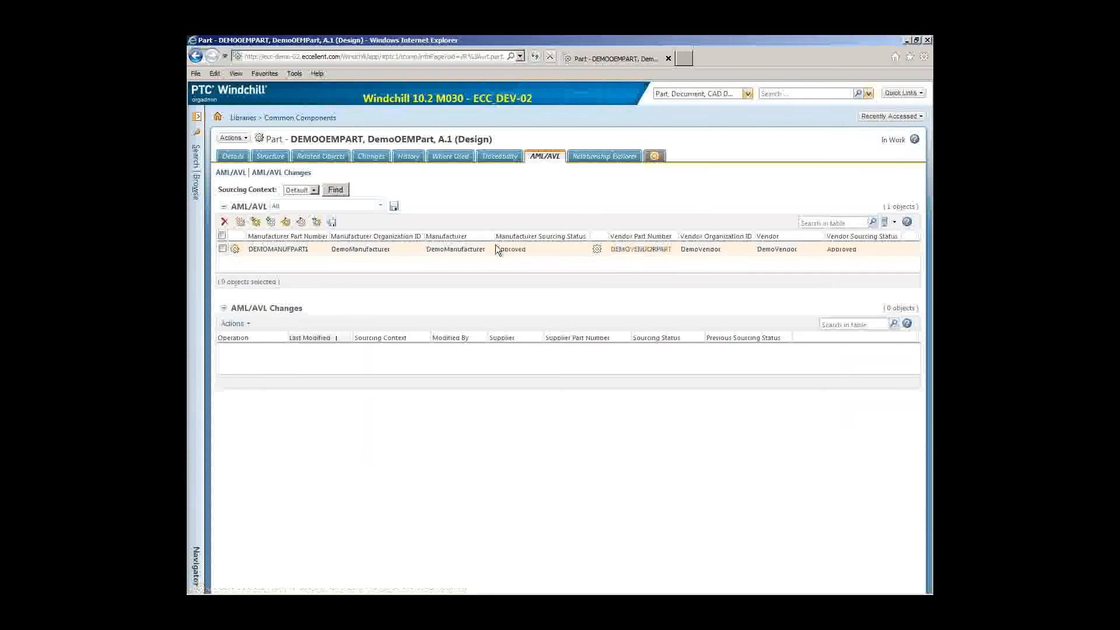
Step: Open DEMOMANUFPART1's Where Used page showing its AML/AVL use, then reopen the search navigator
drag(217, 137, 367, 140)
click(366, 135)
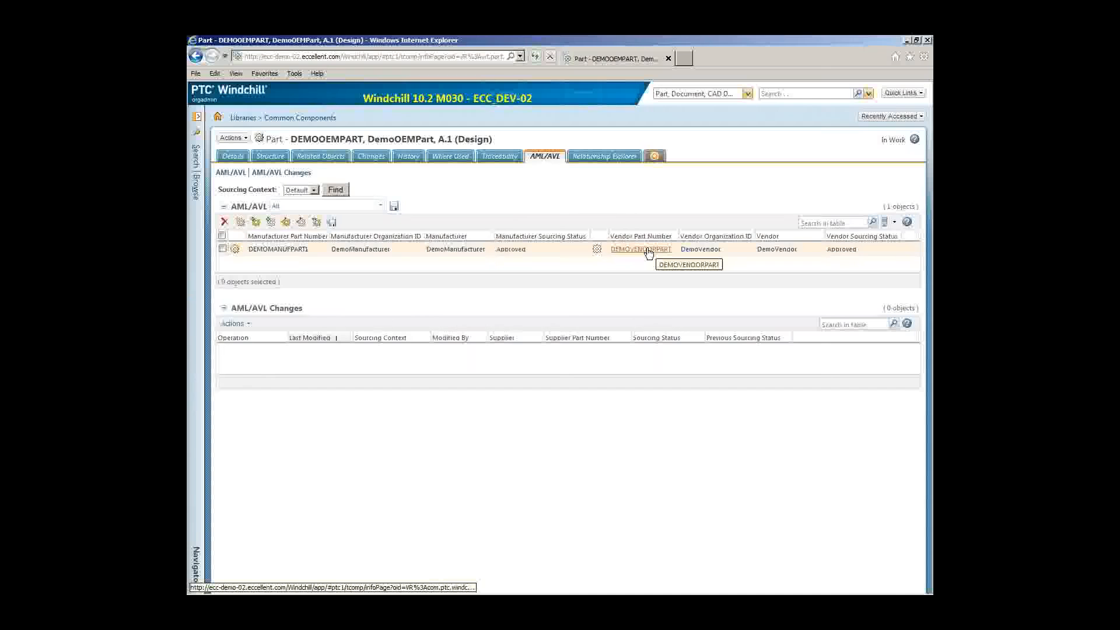
click(293, 249)
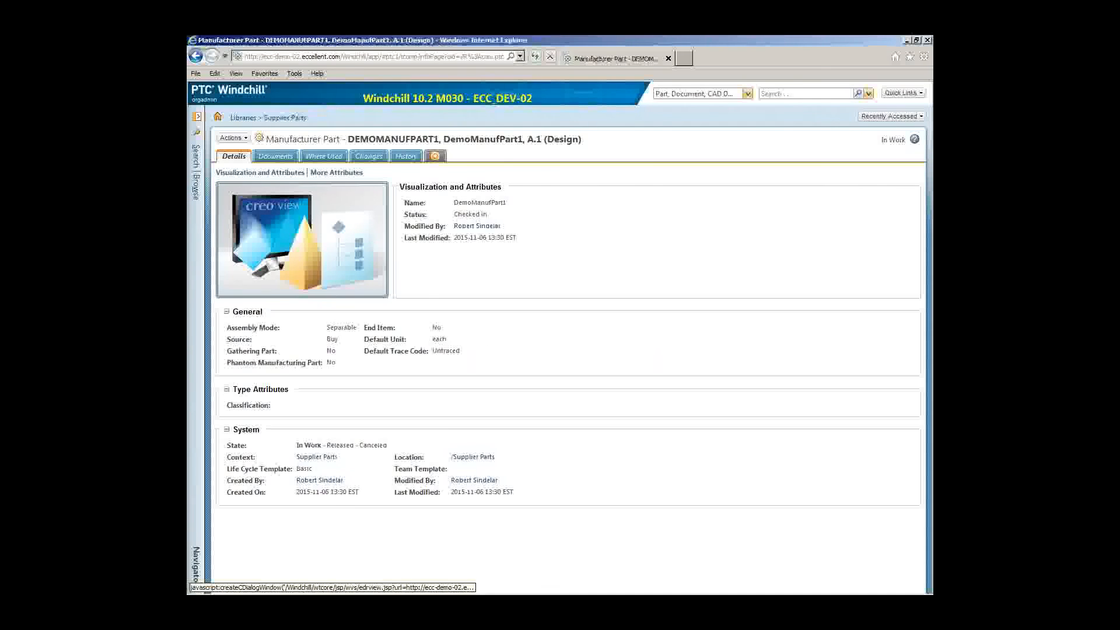
click(330, 158)
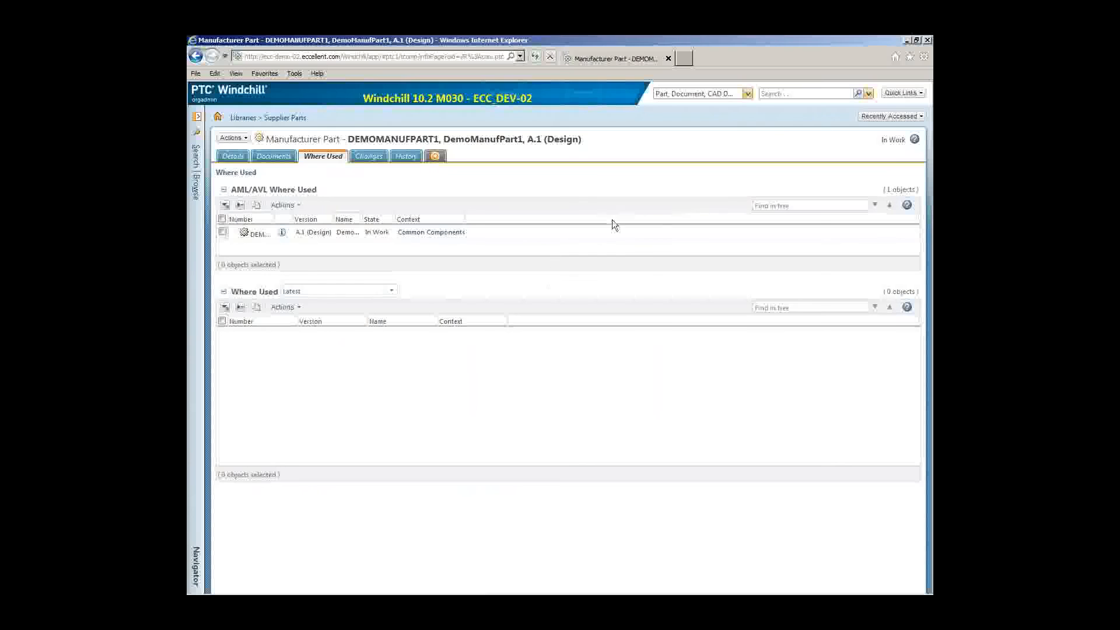
click(198, 248)
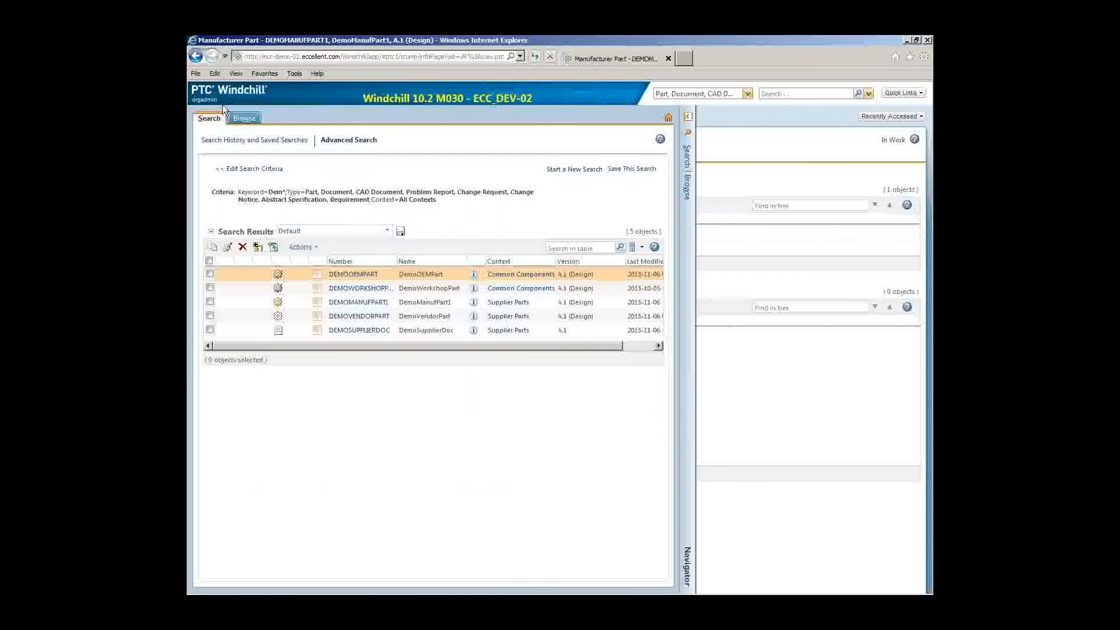
Step: Browse Suppliers to Manufacturer5 and list its supplied parts
click(244, 118)
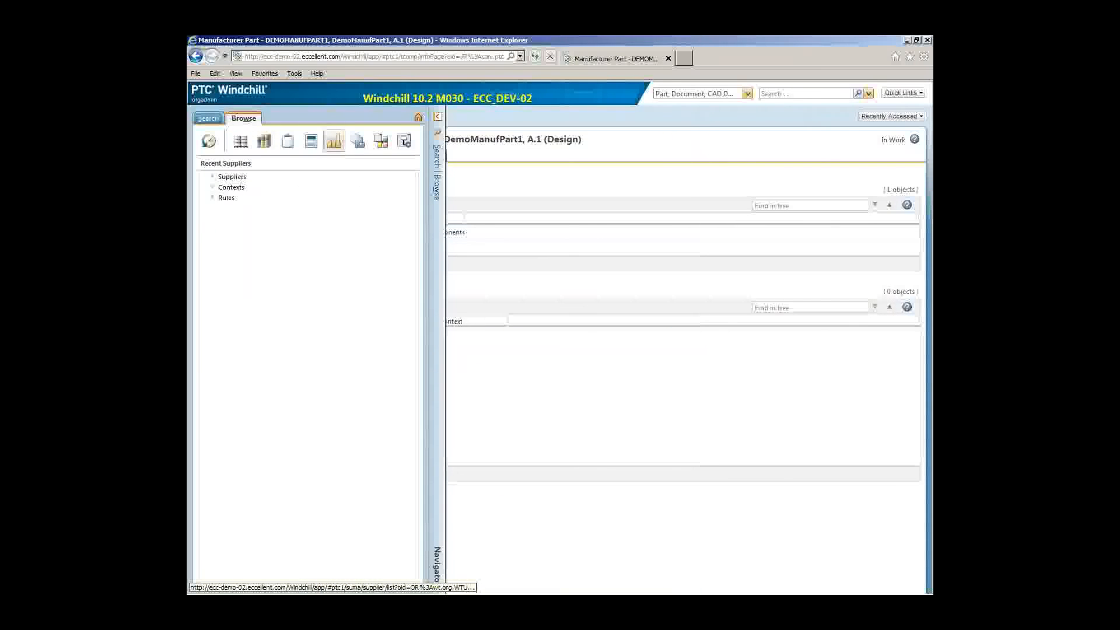
click(232, 176)
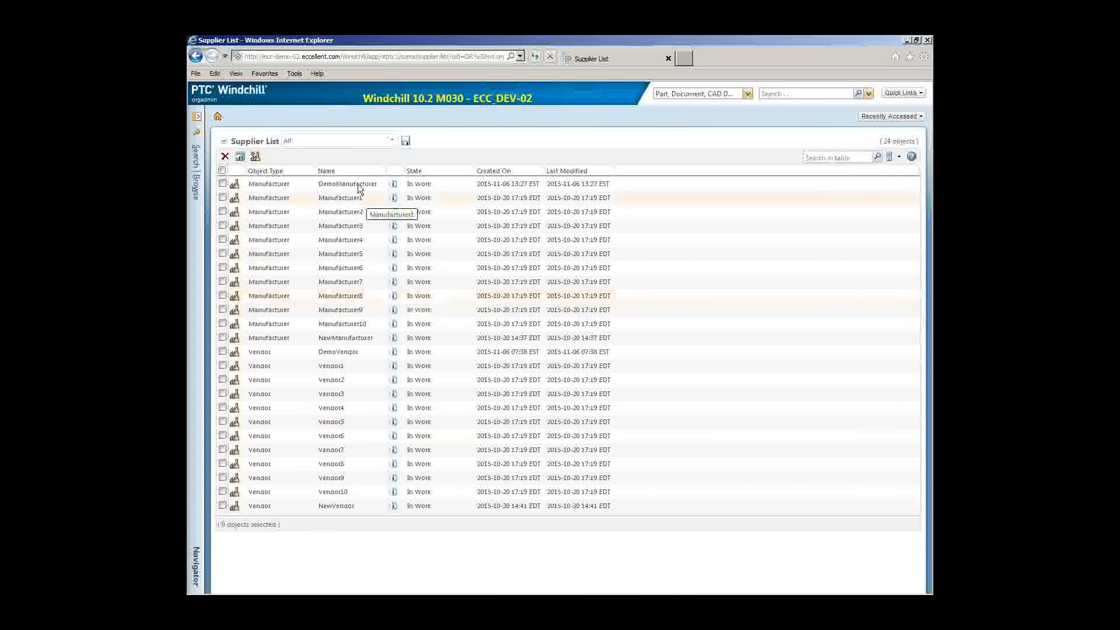
click(394, 256)
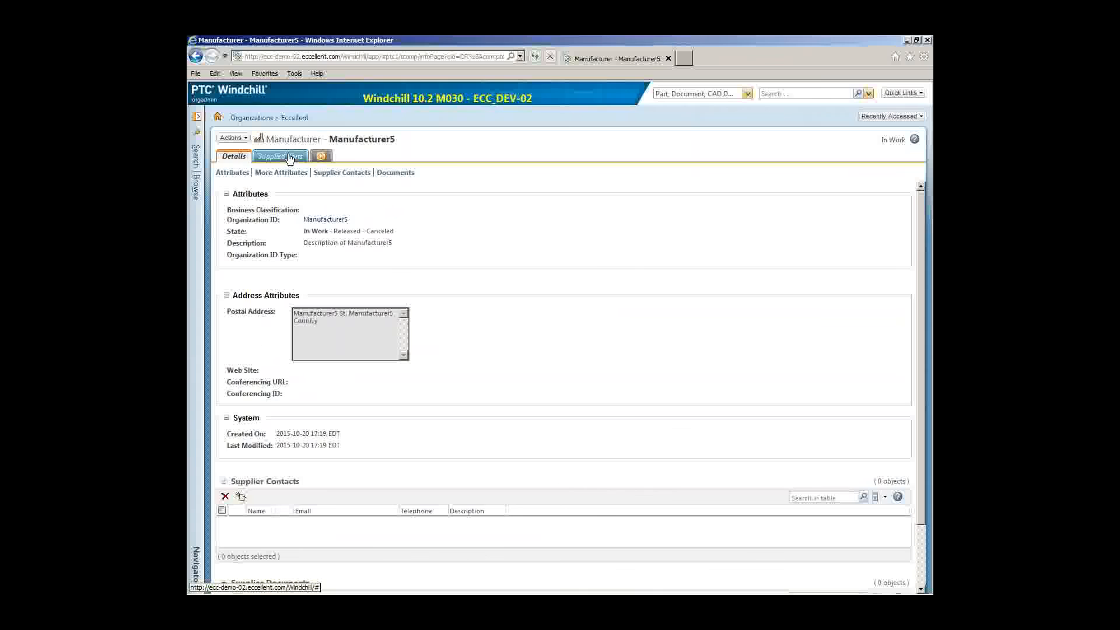
click(289, 158)
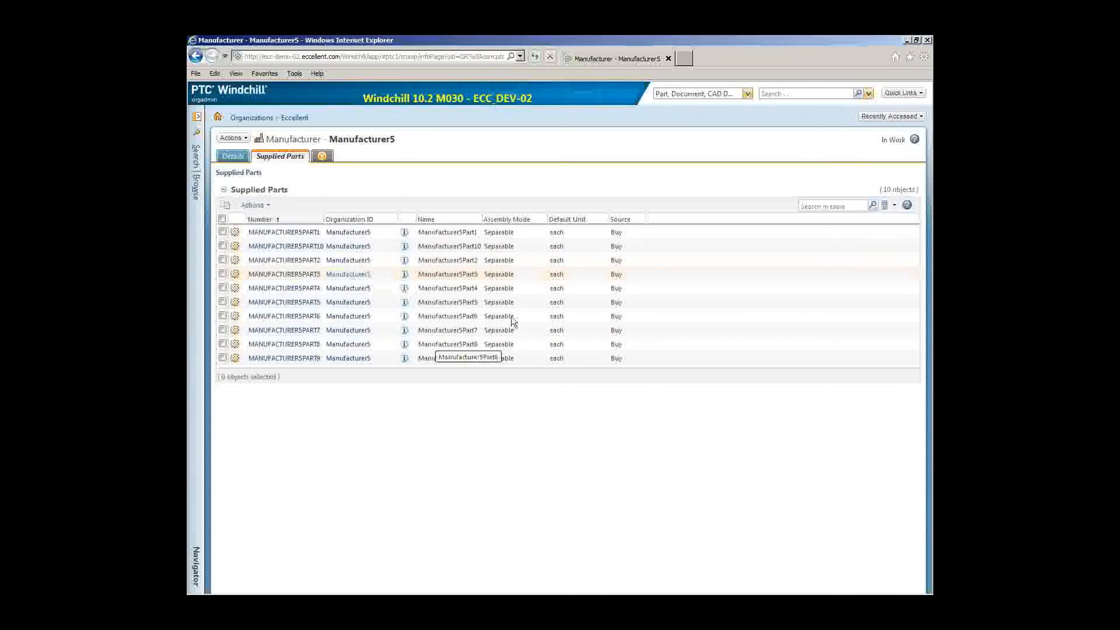
Step: Follow MANUFACTURER5PART1's Where Used to OEMPART6's AML/AVL page
click(306, 233)
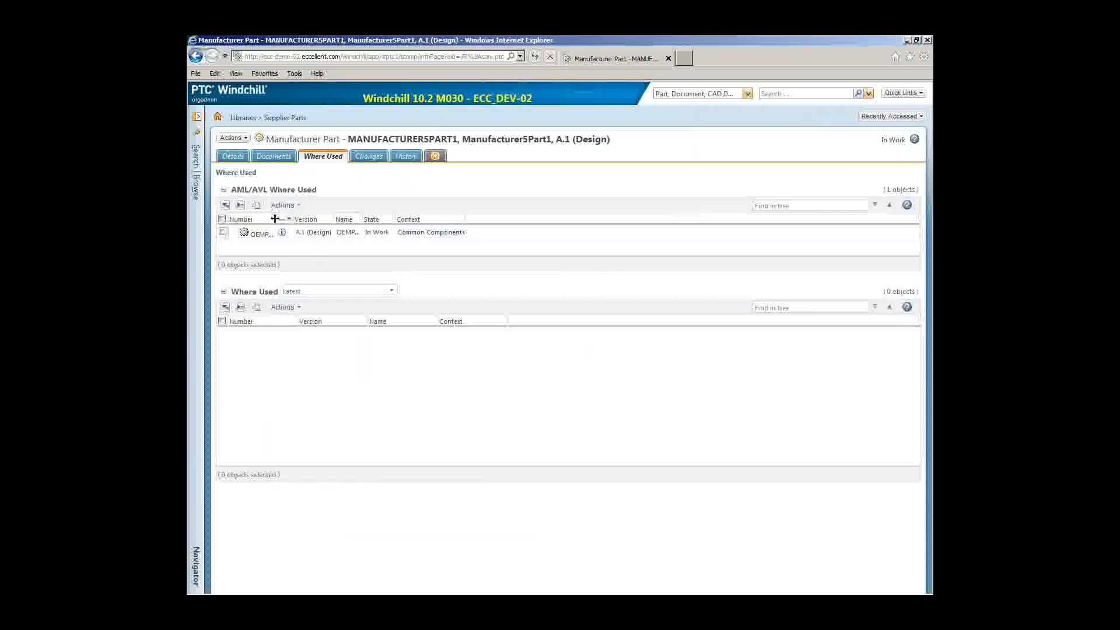
drag(292, 219, 327, 215)
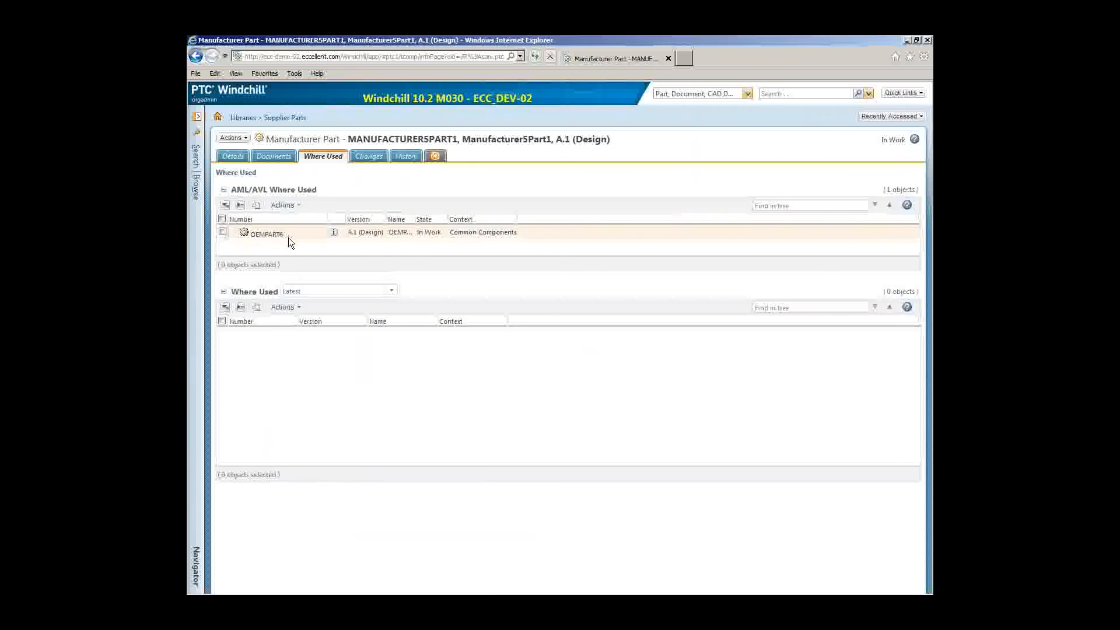
click(335, 234)
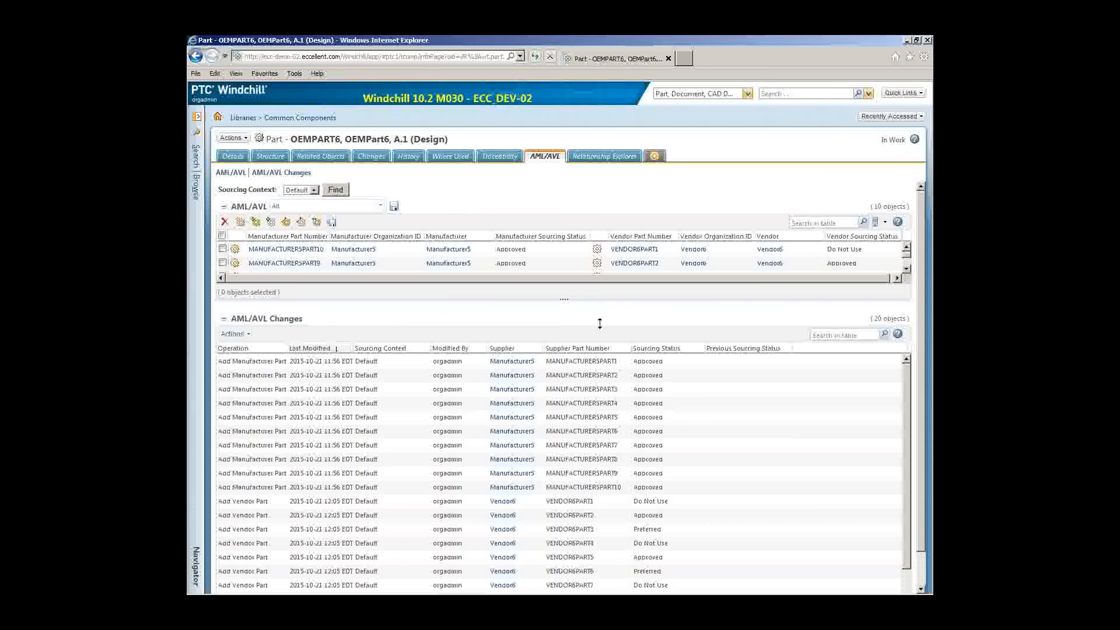
Step: Enlarge the AML/AVL table to show all ten rows, then search TOP* for TOPASSY1 versions
drag(600, 323, 582, 433)
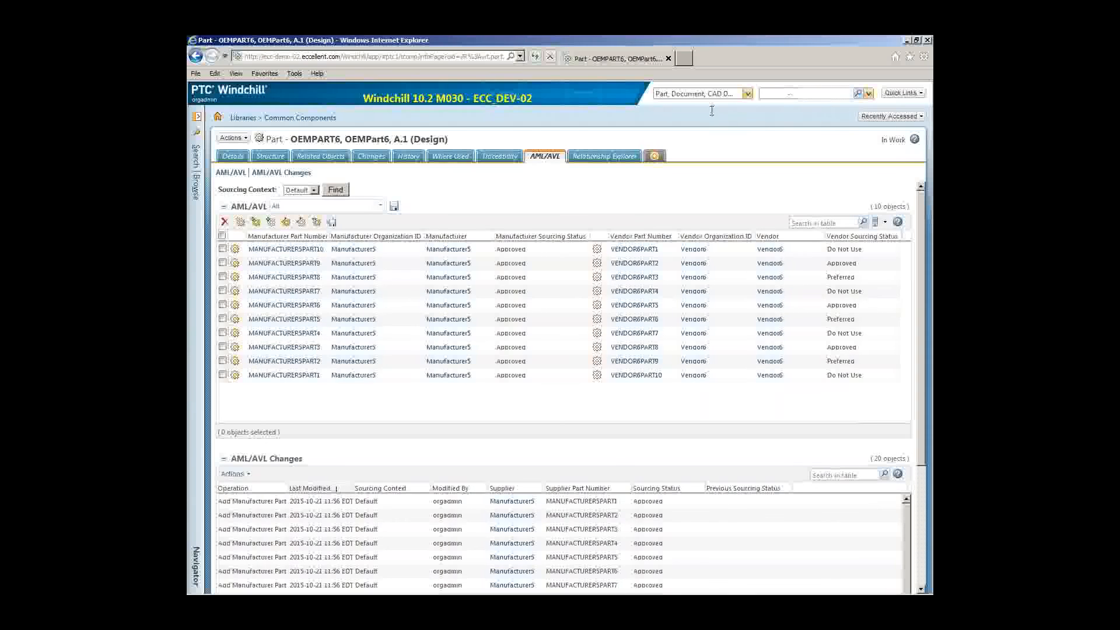
key(Return)
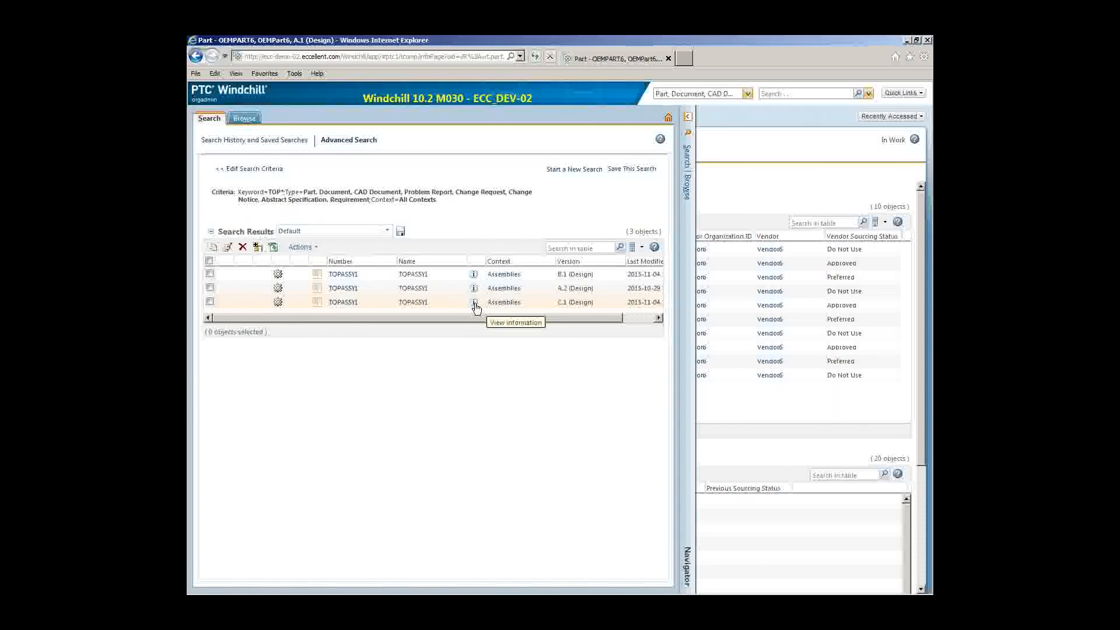
click(474, 303)
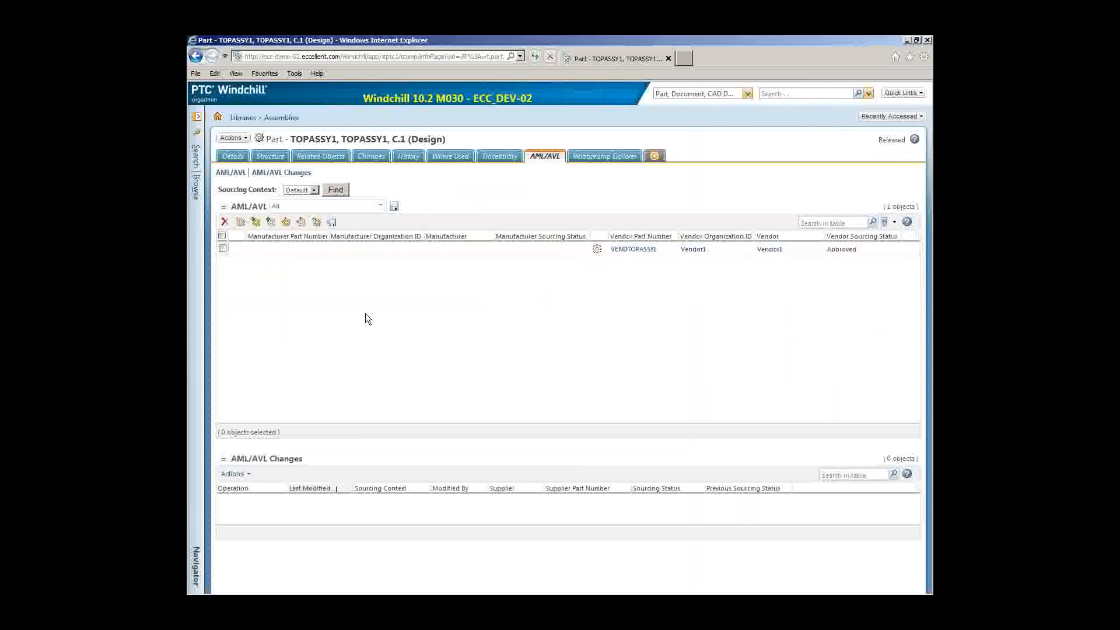
Step: Show TOPASSY1 C.1's structure with SUBASSY1, SUBASSY2 and LOWPART1–4
click(270, 155)
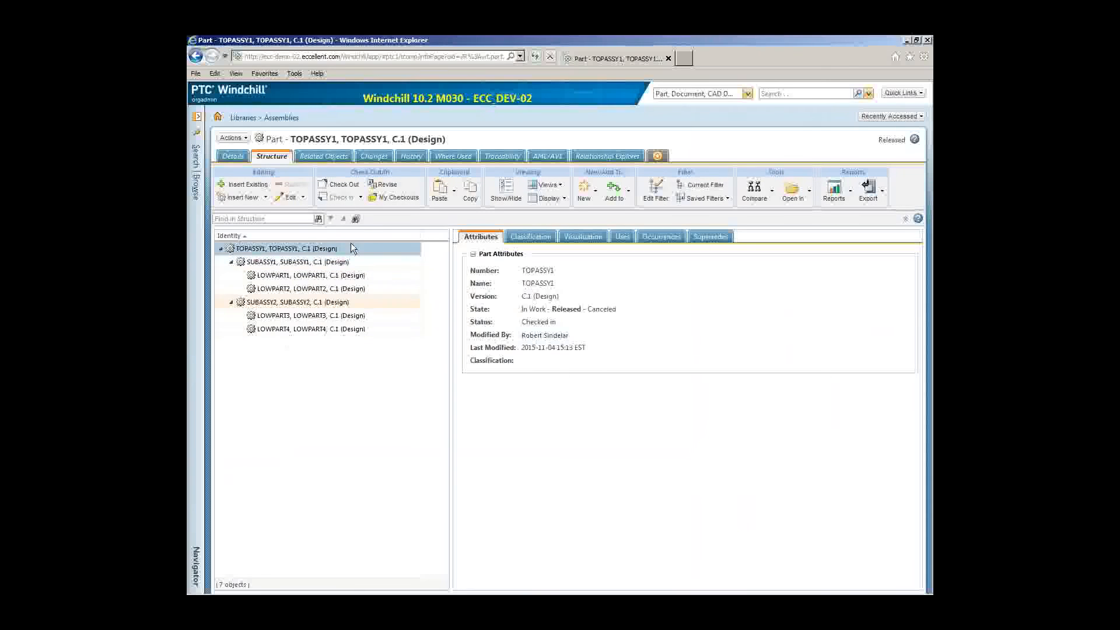
click(848, 192)
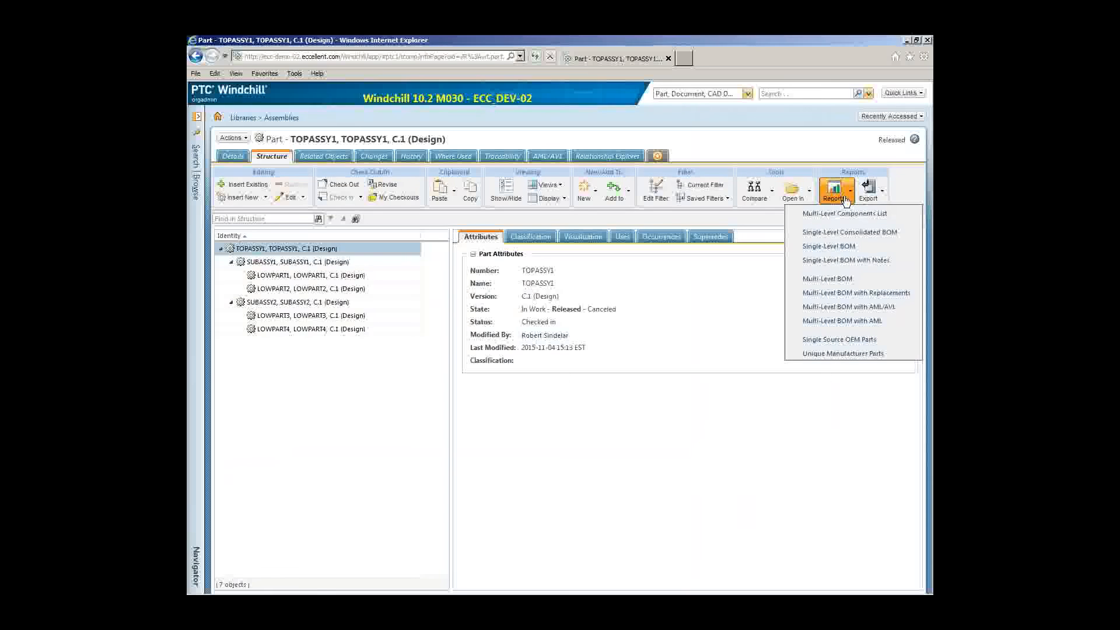
click(829, 307)
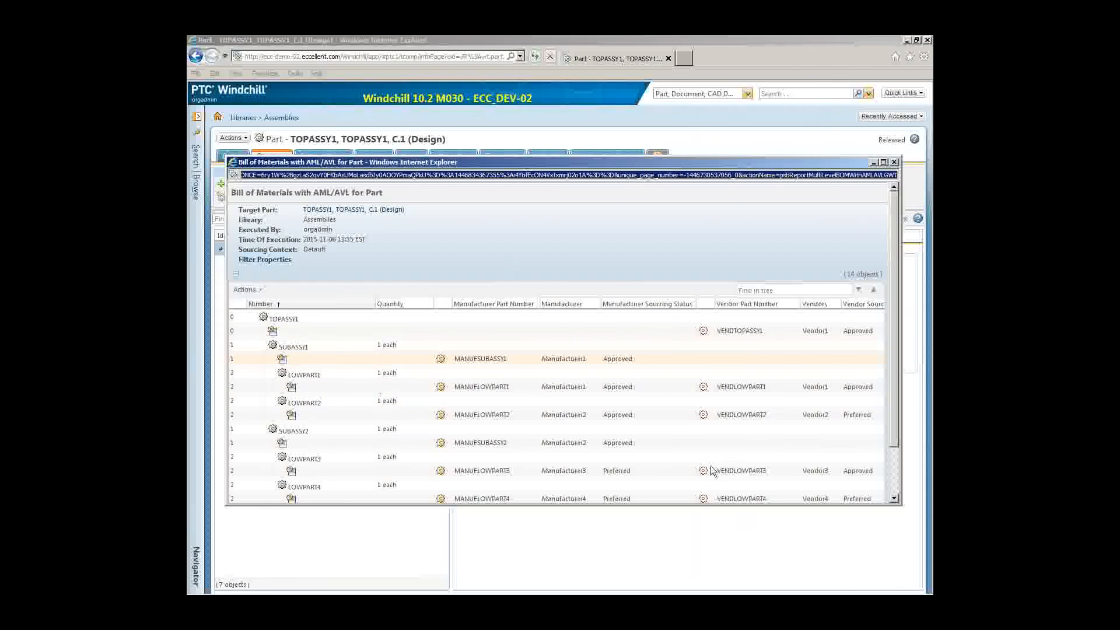
click(896, 472)
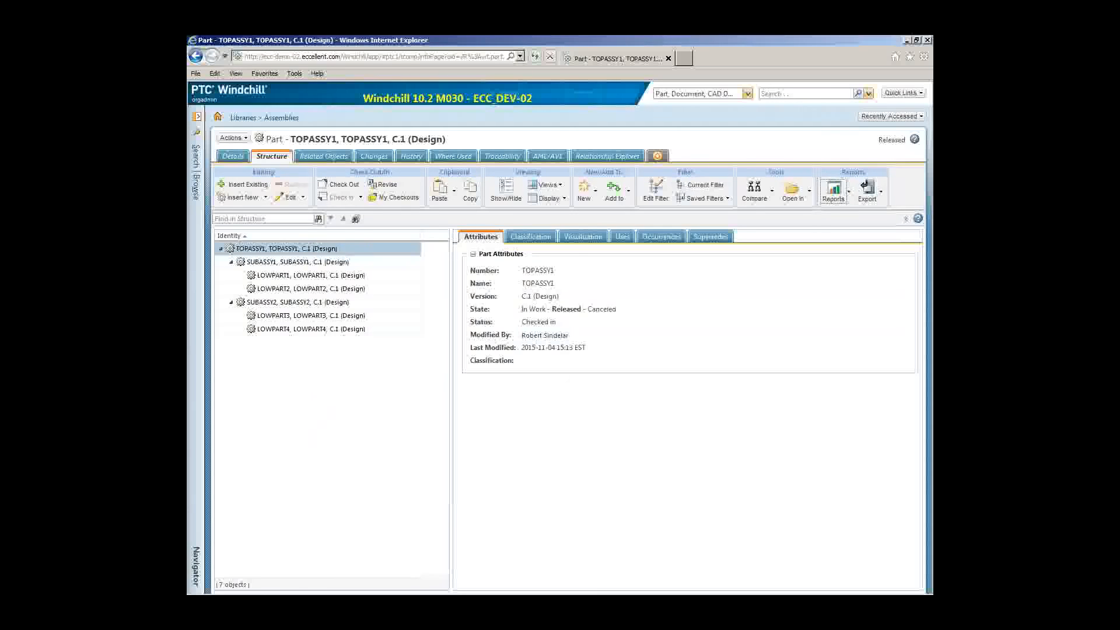
Step: Browse Site > Utilities in the navigator to reach Type and Attribute Management
click(195, 264)
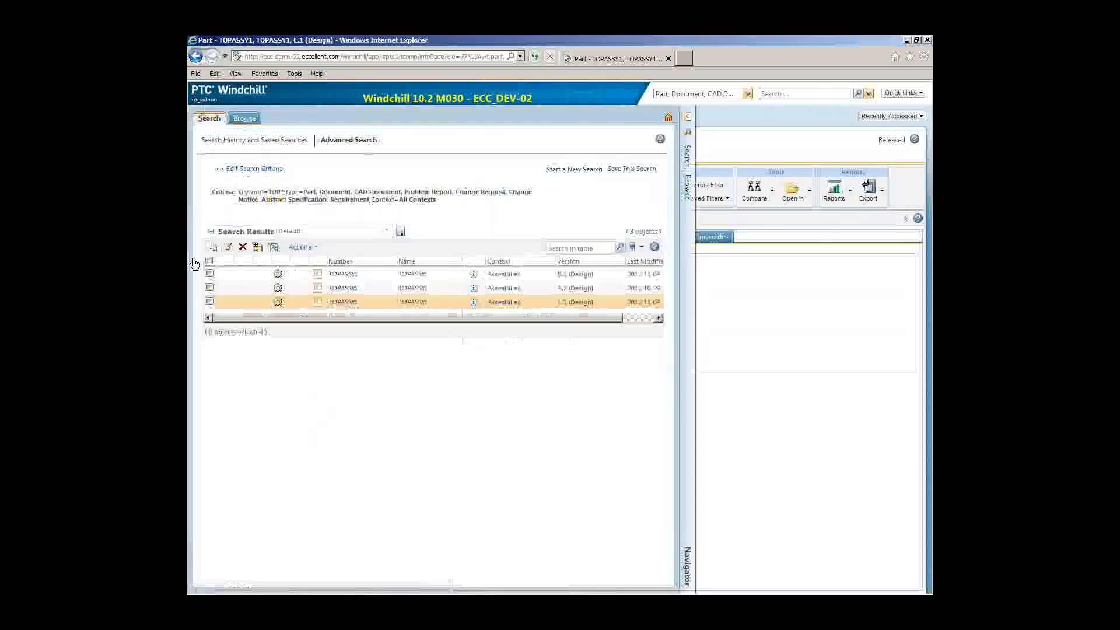
click(245, 120)
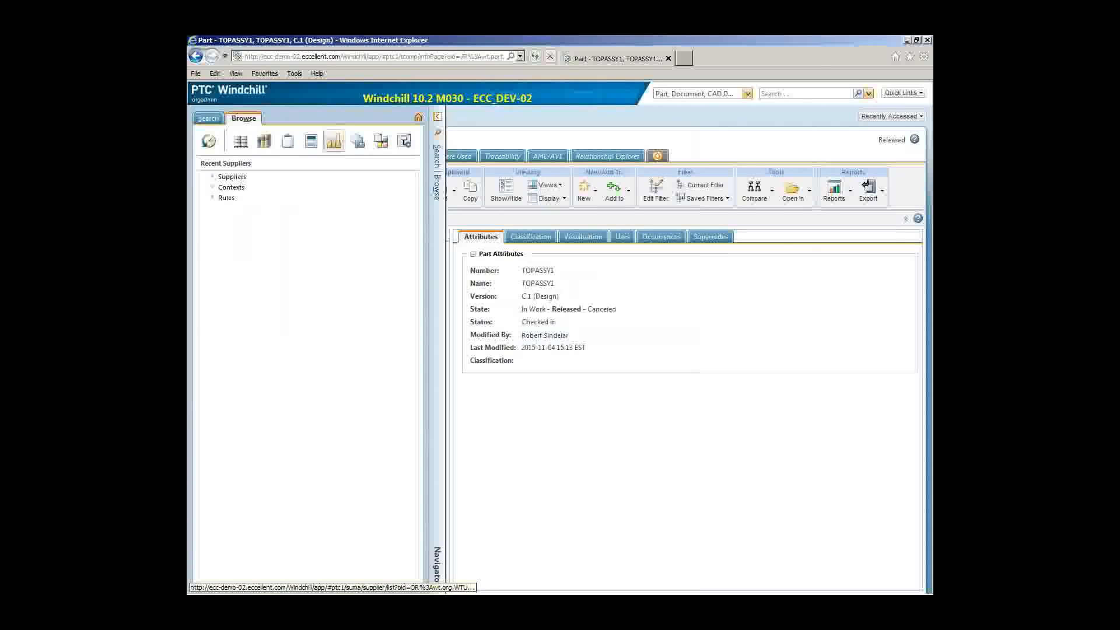
click(378, 142)
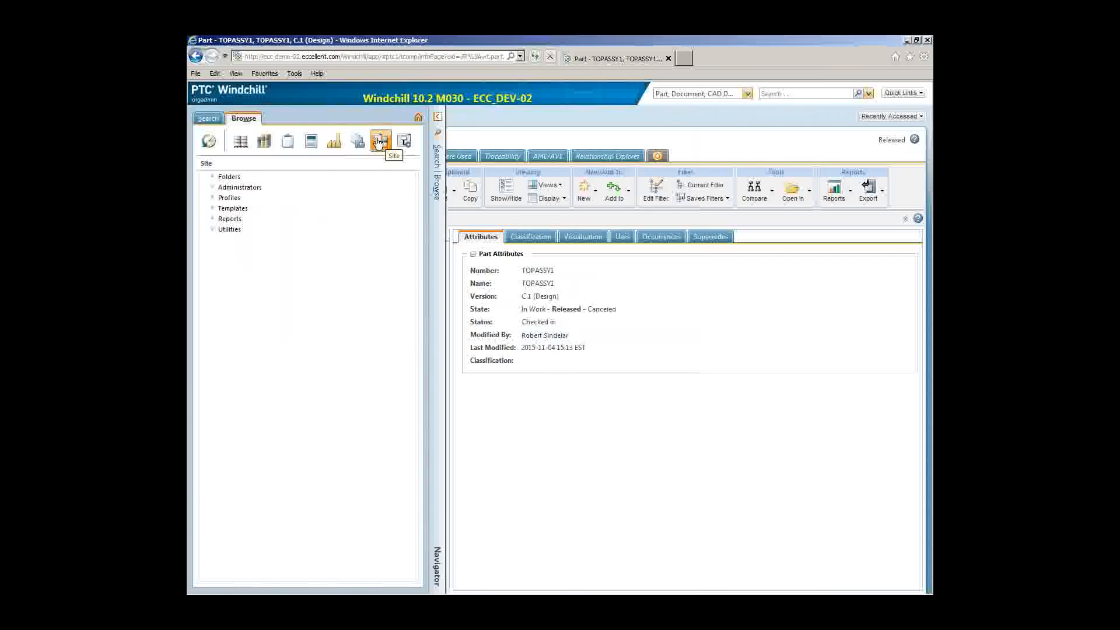
click(228, 232)
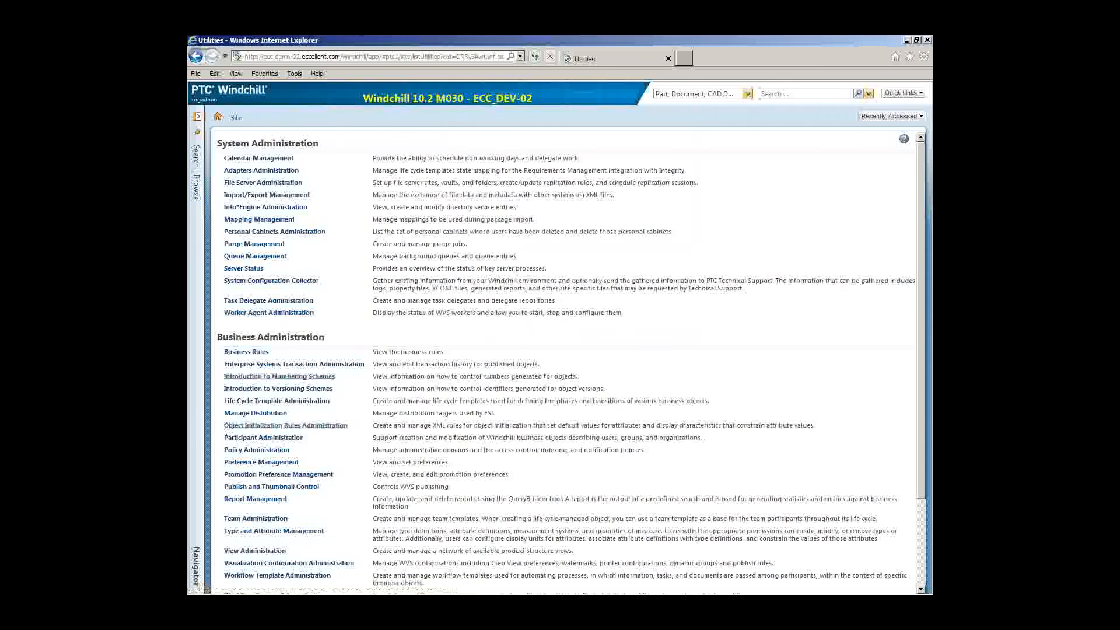
scroll(224, 420, down, 3)
scroll(291, 403, down, 1)
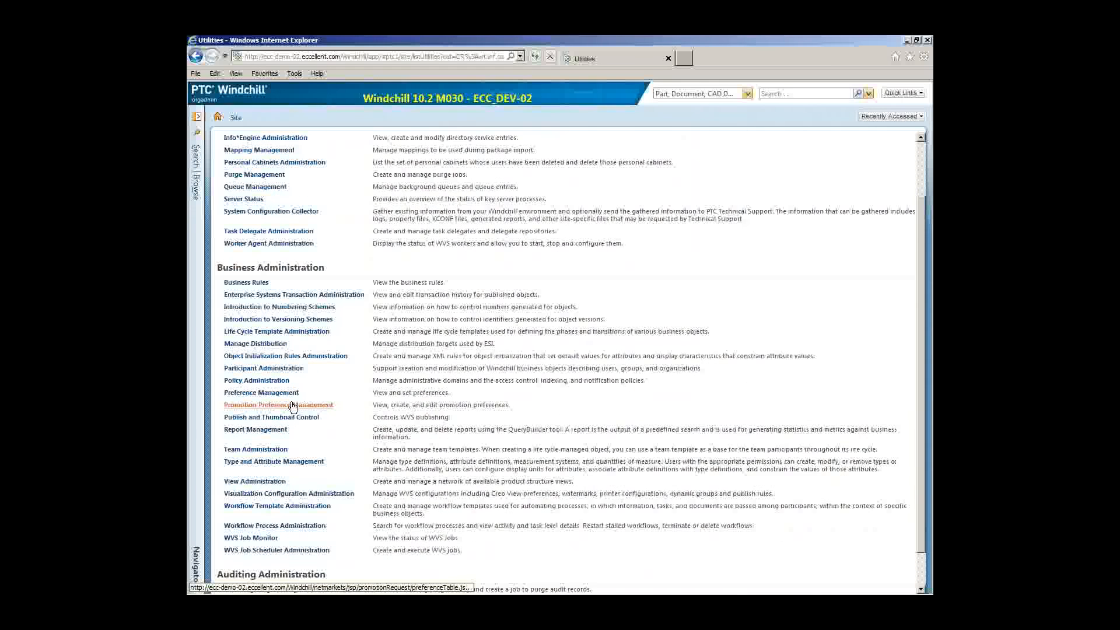
scroll(291, 403, down, 1)
click(263, 423)
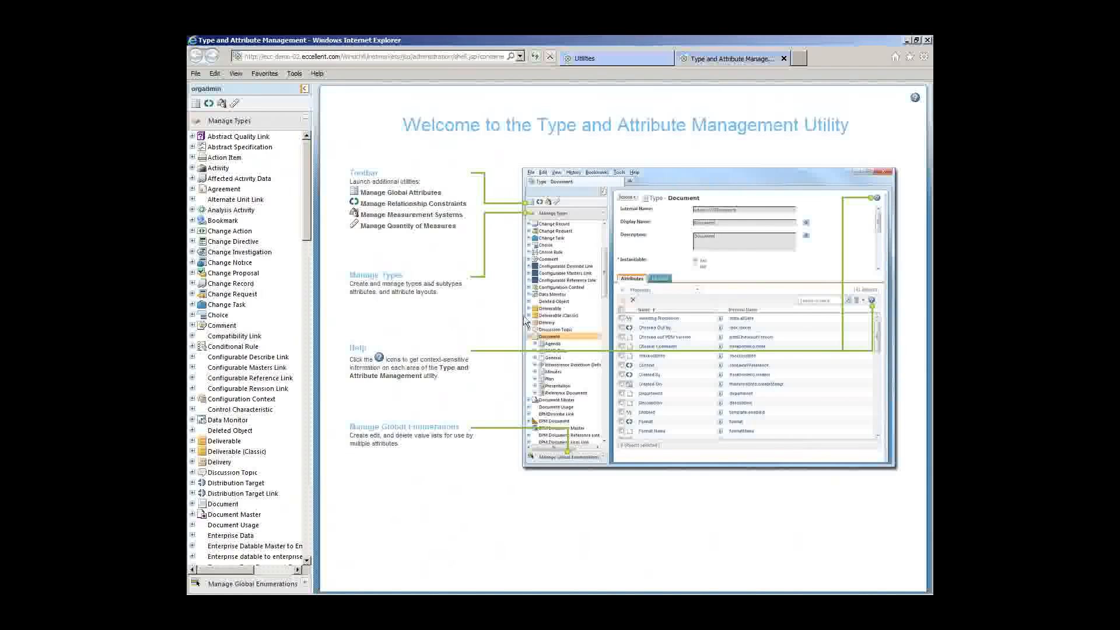
Step: Display the Manufacturer supplier type's 15 attributes, then minimize Internet Explorer
drag(304, 232, 306, 557)
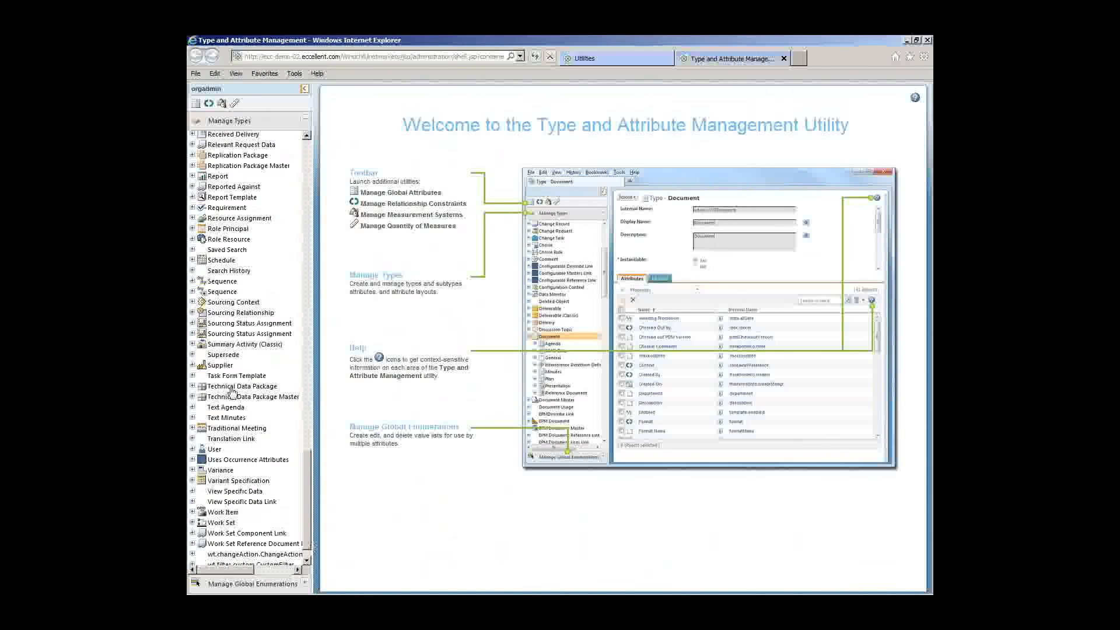
click(193, 365)
click(234, 377)
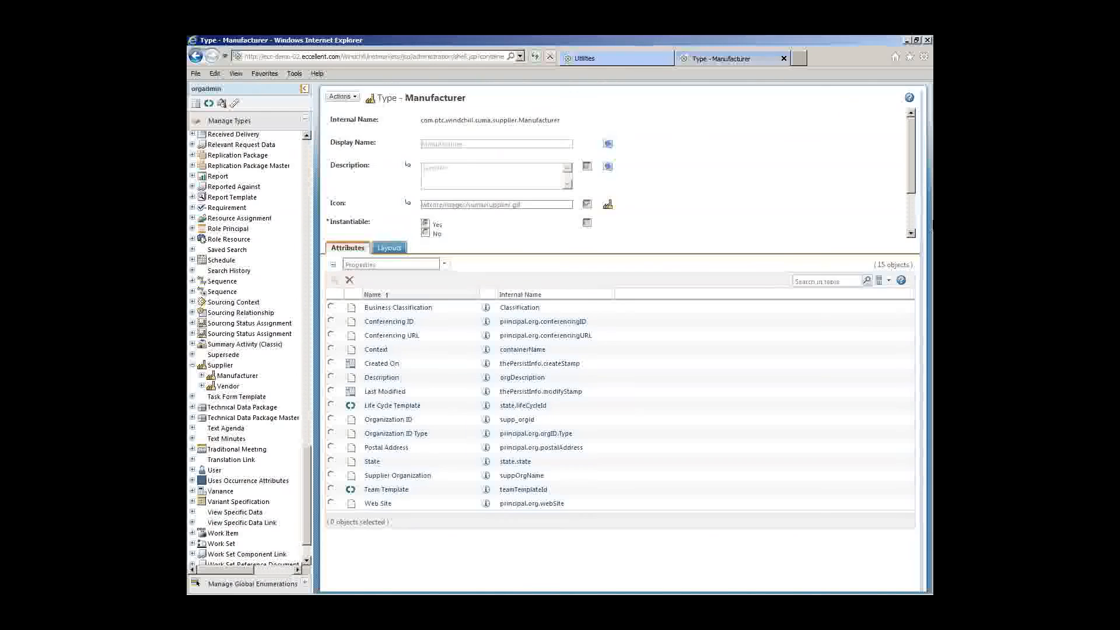
click(908, 41)
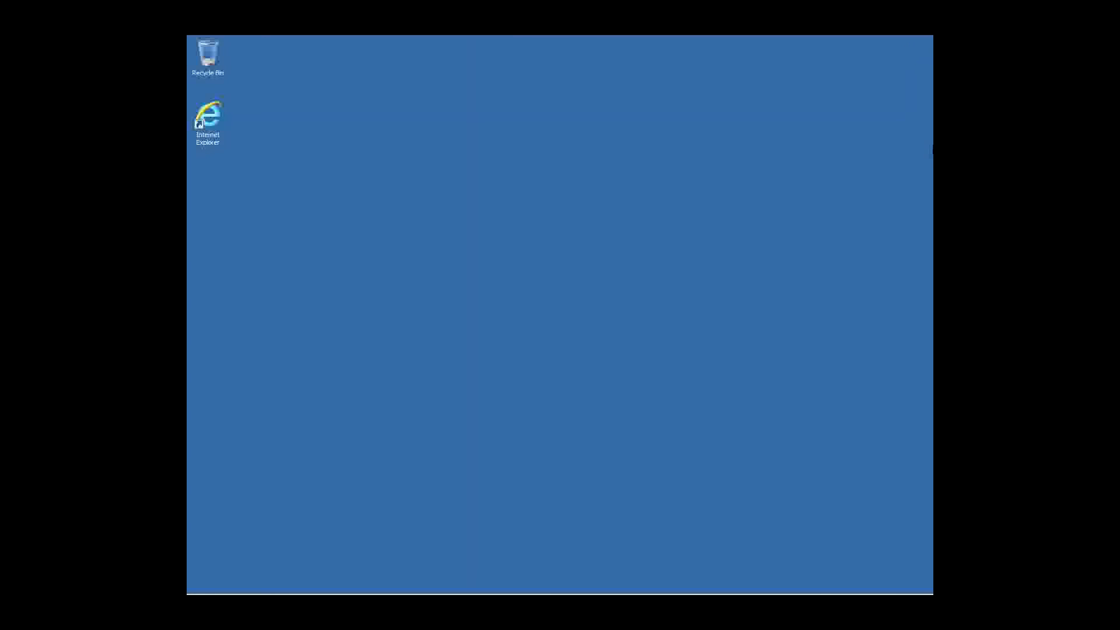